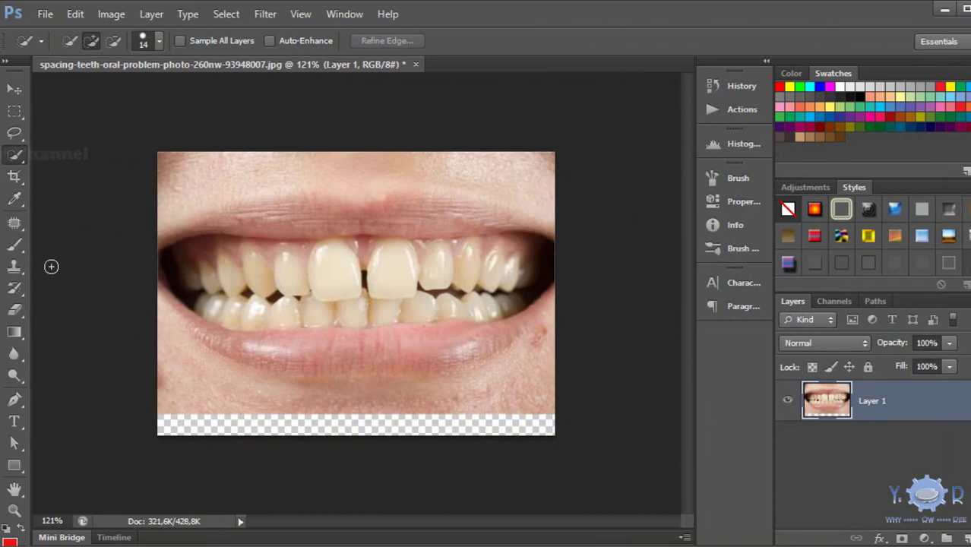
Zoom in and trace Pen anchors over the upper right teeth's tops to the large front tooth.
{"action": "left_click", "coordinate": [15, 399]}
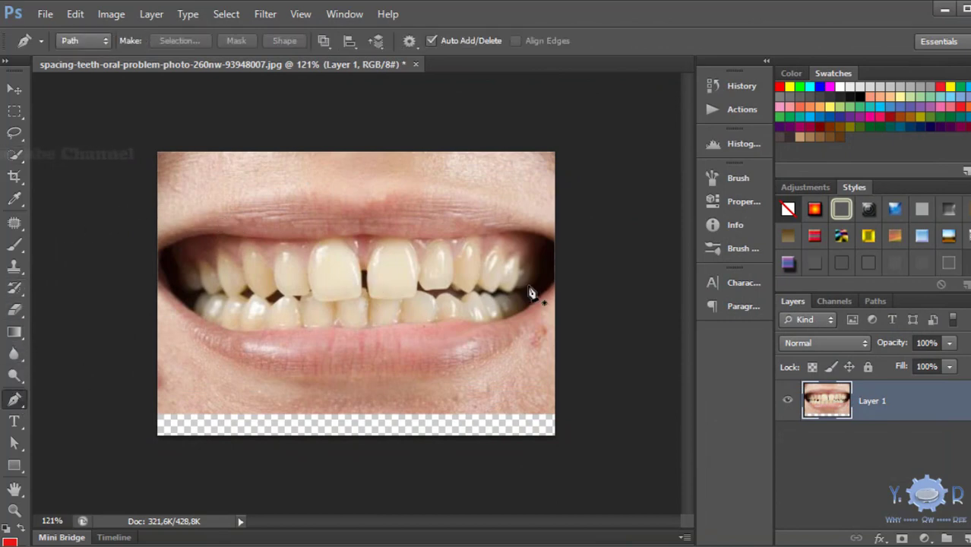
{"action": "scroll", "coordinate": [530, 293], "scroll_direction": "up", "scroll_amount": 2}
{"action": "scroll", "coordinate": [637, 265], "scroll_direction": "up", "scroll_amount": 3}
{"action": "scroll", "coordinate": [627, 275], "scroll_direction": "up", "scroll_amount": 1}
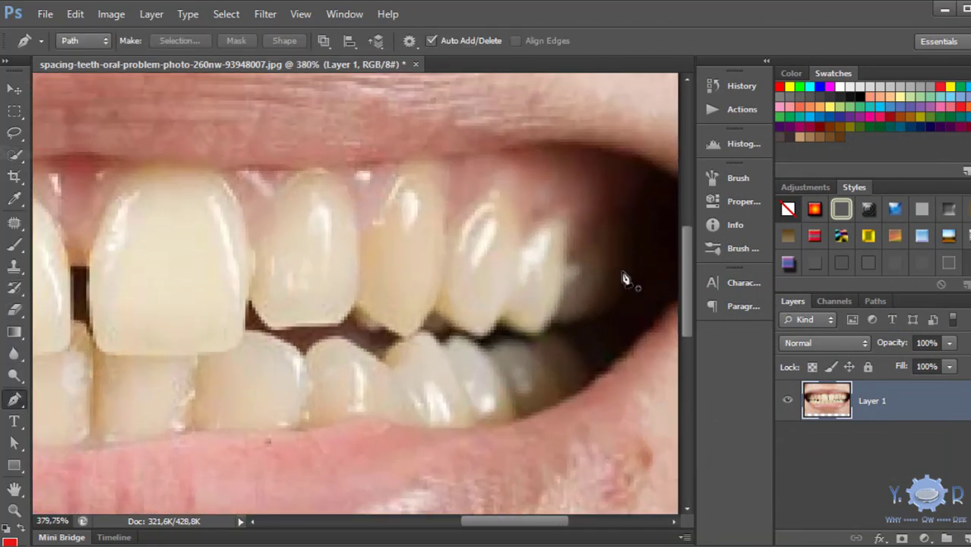
{"action": "left_click", "coordinate": [618, 314]}
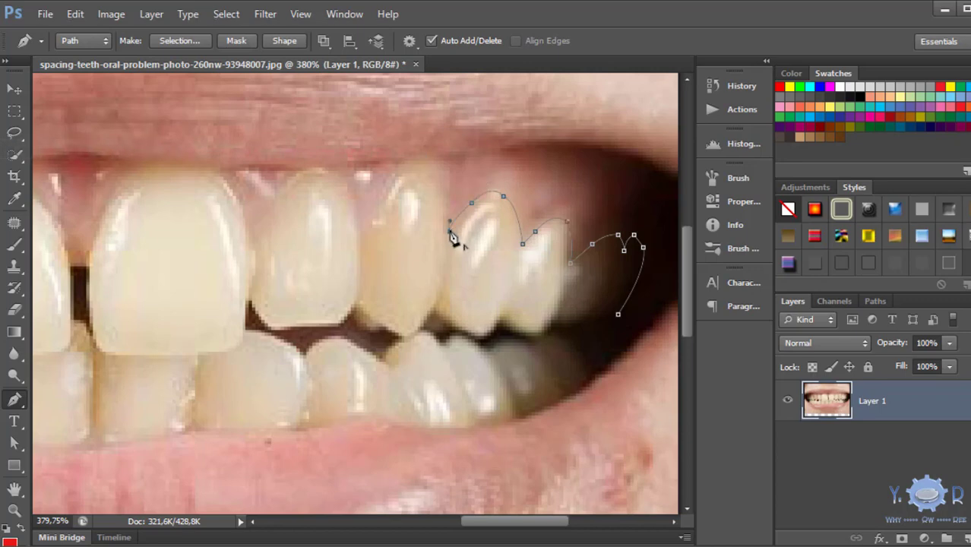
{"action": "left_click_drag", "start_coordinate": [372, 221], "coordinate": [347, 266]}
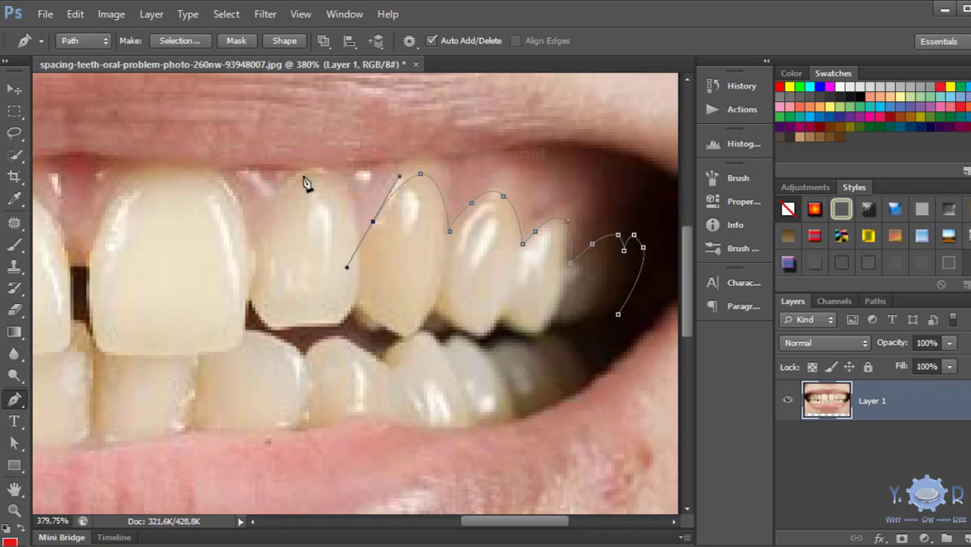
{"action": "left_click", "coordinate": [360, 240]}
{"action": "left_click", "coordinate": [328, 173]}
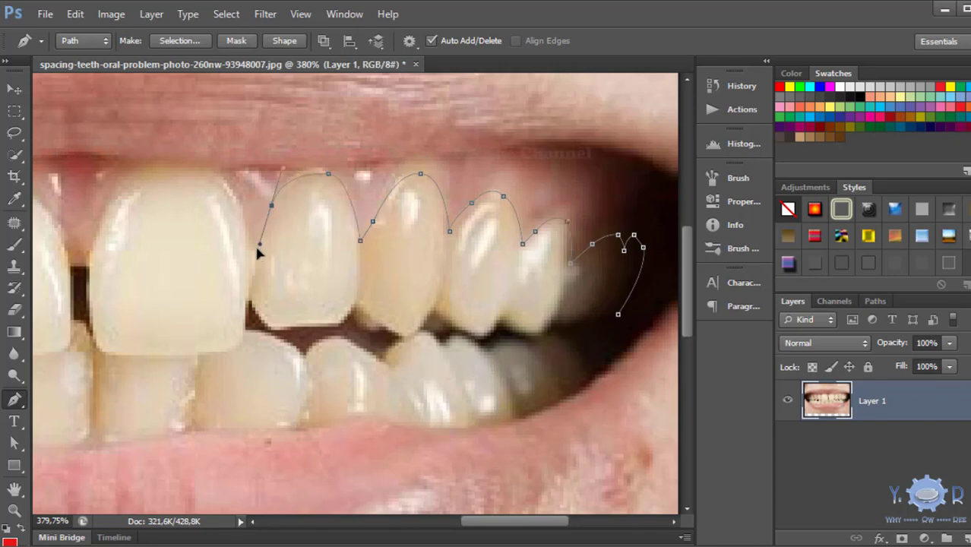
{"action": "left_click_drag", "start_coordinate": [252, 240], "coordinate": [275, 211]}
{"action": "left_click_drag", "start_coordinate": [208, 173], "coordinate": [175, 169]}
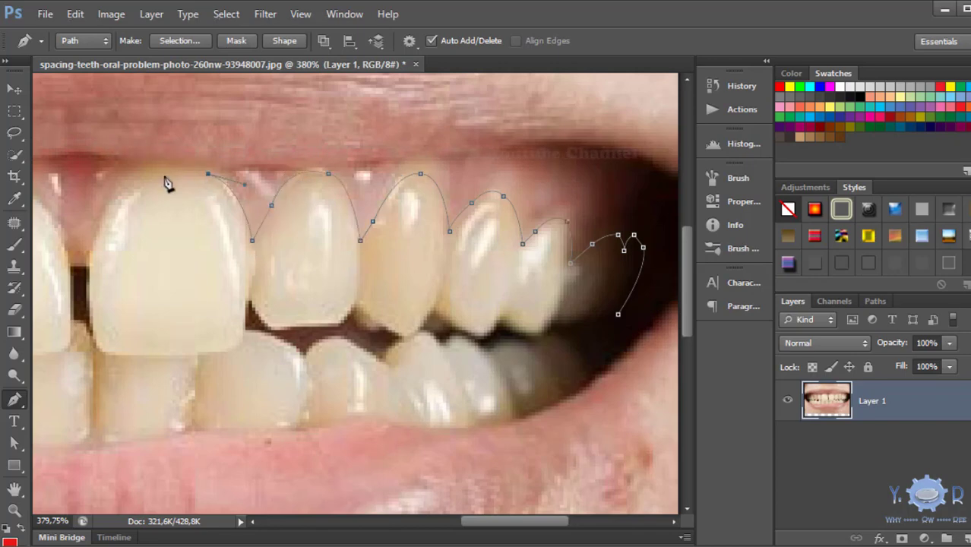
{"action": "left_click_drag", "start_coordinate": [112, 196], "coordinate": [76, 243]}
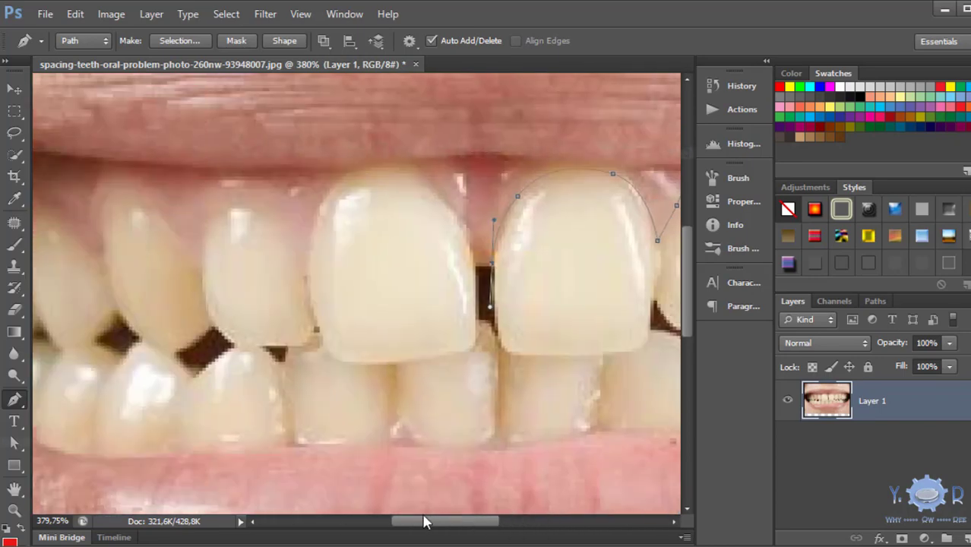
Trace around the front tooth's corner and along the teeth's lower edges, closing the path.
{"action": "left_click_drag", "start_coordinate": [496, 522], "coordinate": [446, 522]}
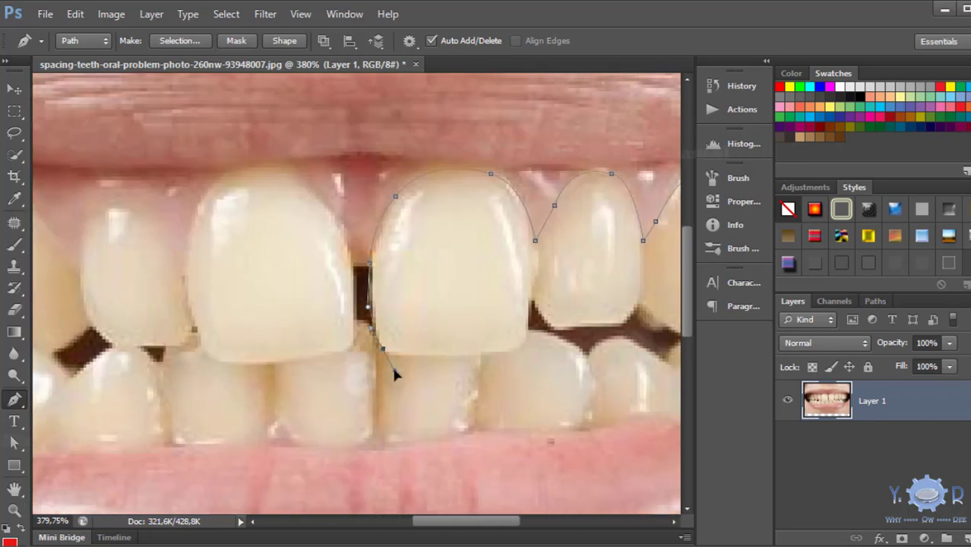
{"action": "left_click_drag", "start_coordinate": [503, 360], "coordinate": [520, 351]}
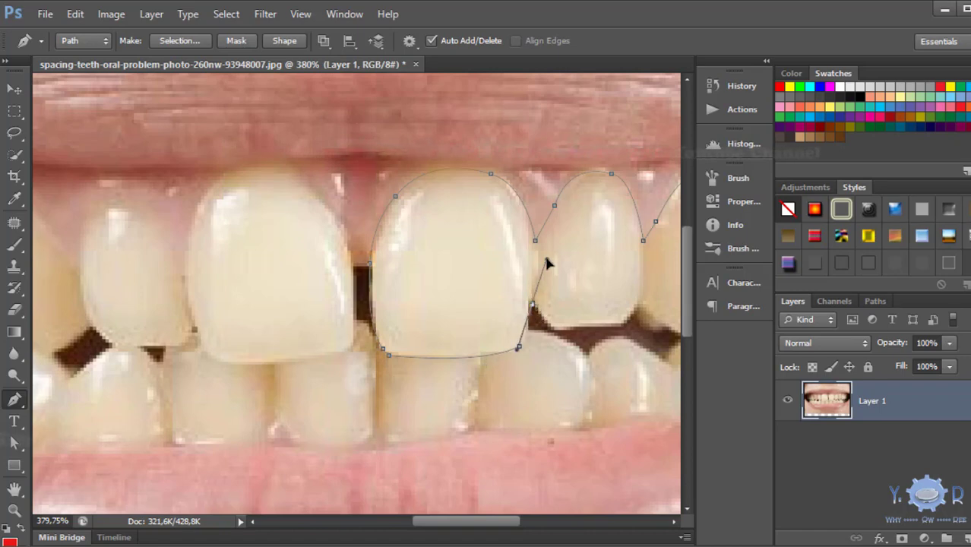
{"action": "left_click_drag", "start_coordinate": [547, 263], "coordinate": [534, 247]}
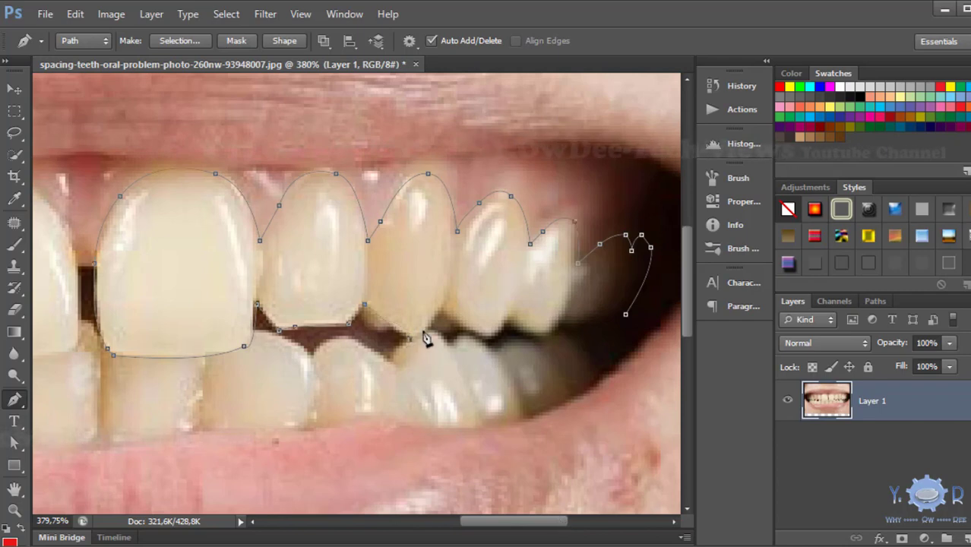
{"action": "left_click_drag", "start_coordinate": [421, 331], "coordinate": [437, 309]}
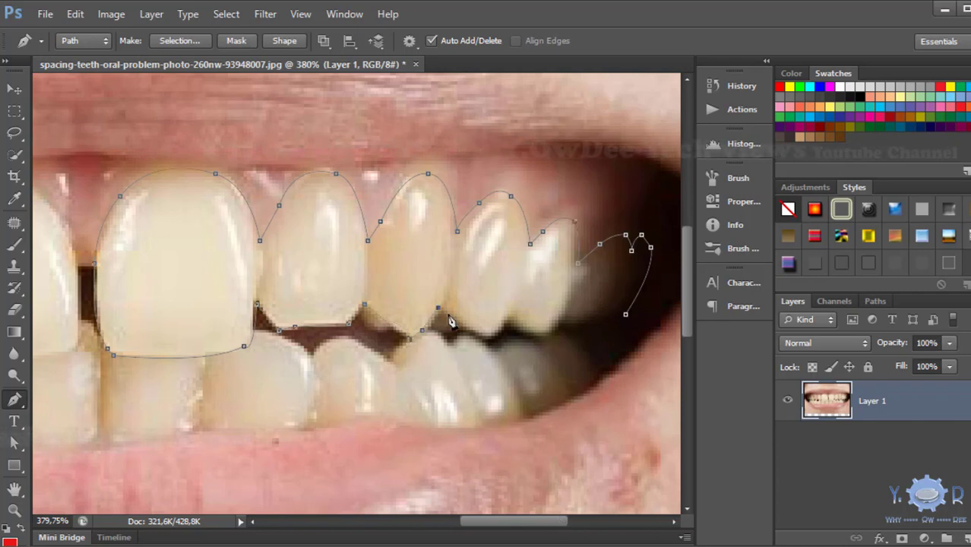
{"action": "left_click_drag", "start_coordinate": [487, 340], "coordinate": [507, 316]}
{"action": "left_click", "coordinate": [538, 333]}
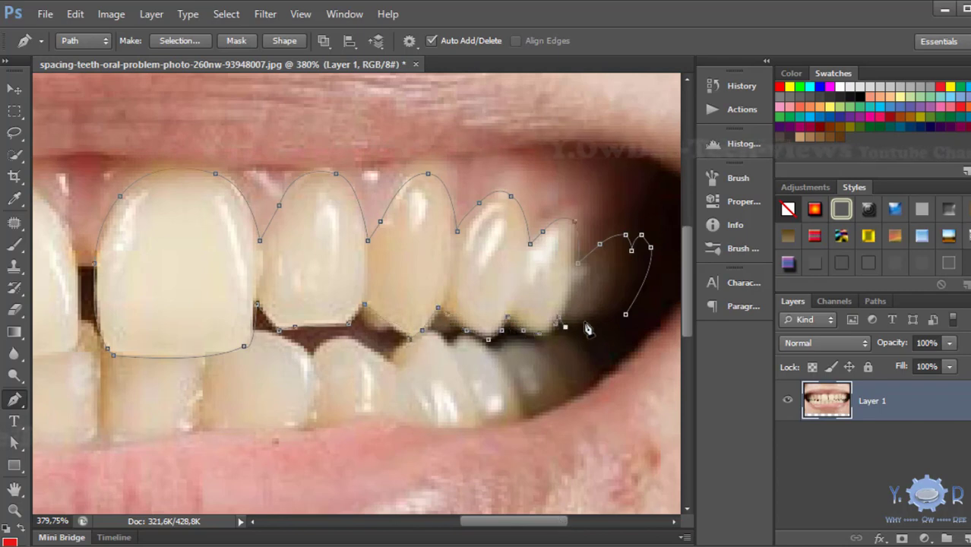
{"action": "left_click", "coordinate": [625, 313]}
Start a new path along the upper teeth's lower edges, ending in a sharp corner.
{"action": "left_click", "coordinate": [619, 329]}
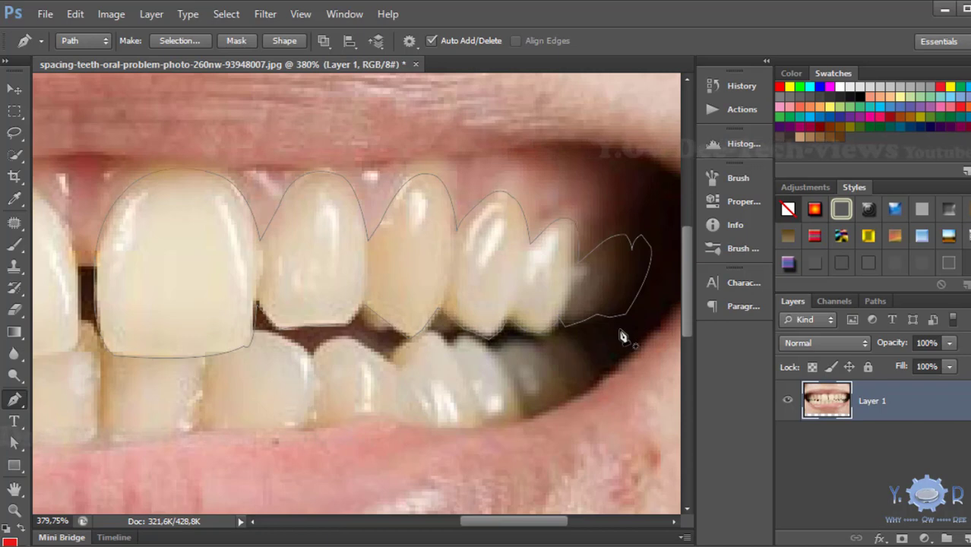
{"action": "left_click", "coordinate": [599, 327]}
{"action": "left_click", "coordinate": [587, 336]}
{"action": "left_click", "coordinate": [578, 339]}
{"action": "left_click", "coordinate": [557, 323]}
{"action": "left_click", "coordinate": [546, 345]}
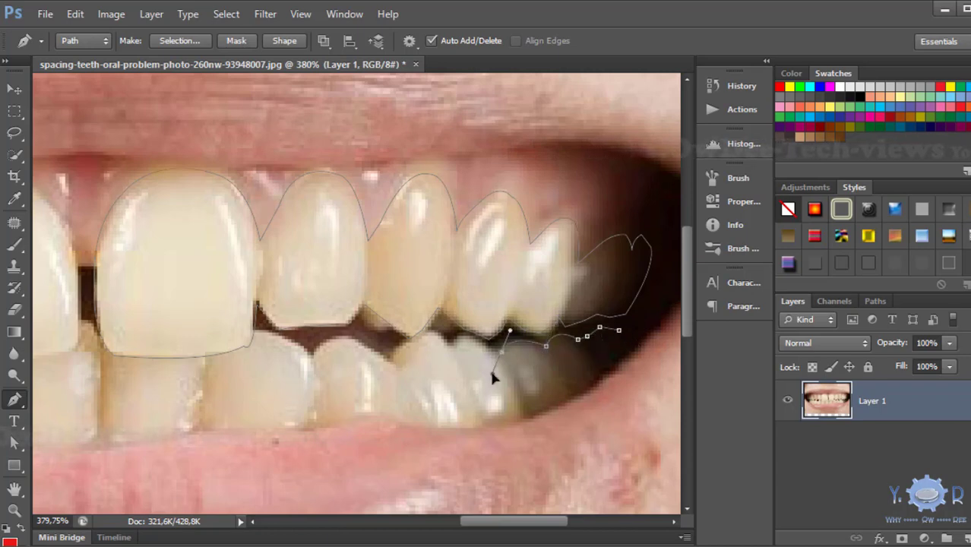
{"action": "left_click_drag", "start_coordinate": [405, 346], "coordinate": [367, 378]}
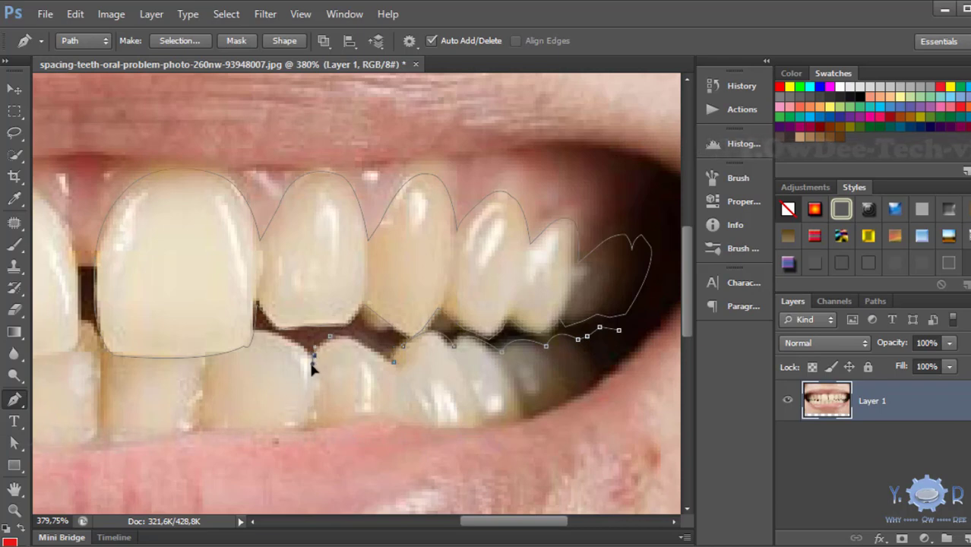
{"action": "left_click", "coordinate": [255, 331], "text": "alt"}
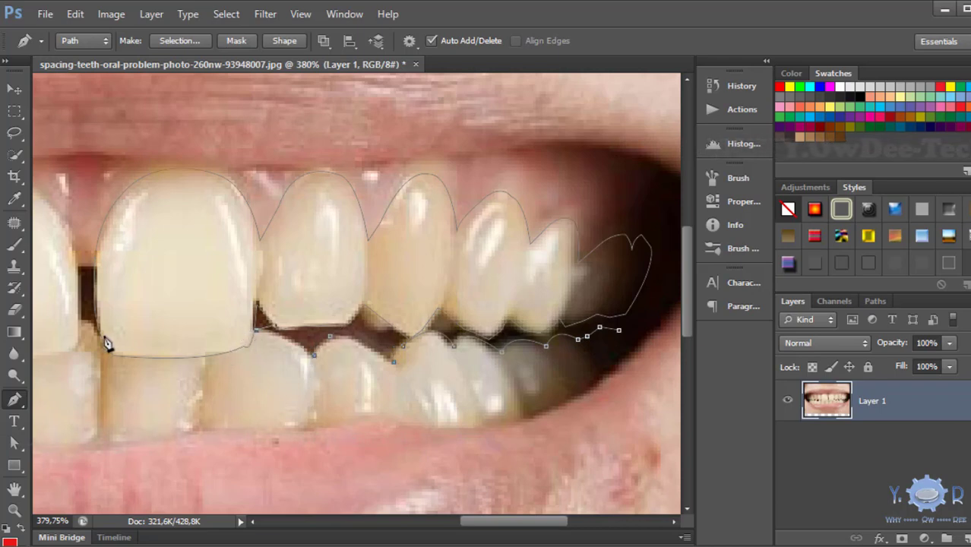
Extend the path left under the front teeth and around the dark gap.
{"action": "scroll", "coordinate": [286, 519], "scroll_direction": "left", "scroll_amount": 5}
{"action": "left_click", "coordinate": [490, 338]}
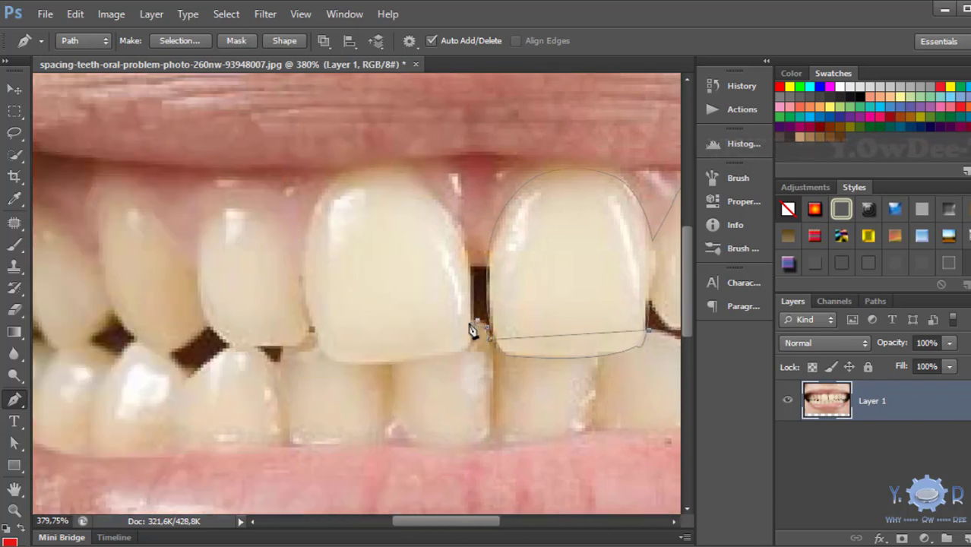
{"action": "left_click", "coordinate": [476, 323]}
{"action": "left_click", "coordinate": [287, 337]}
{"action": "left_click", "coordinate": [275, 358]}
{"action": "left_click", "coordinate": [235, 342]}
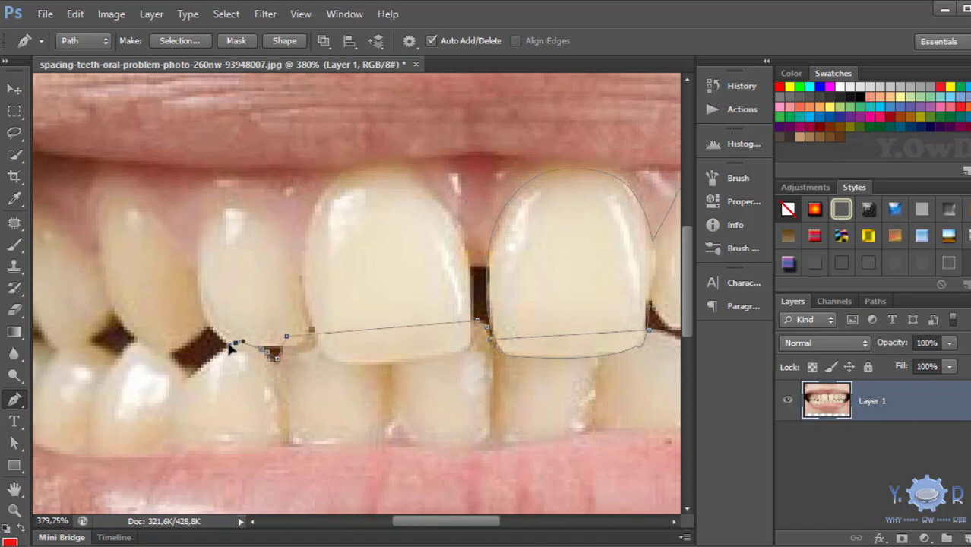
{"action": "left_click", "coordinate": [216, 355]}
{"action": "left_click", "coordinate": [170, 354]}
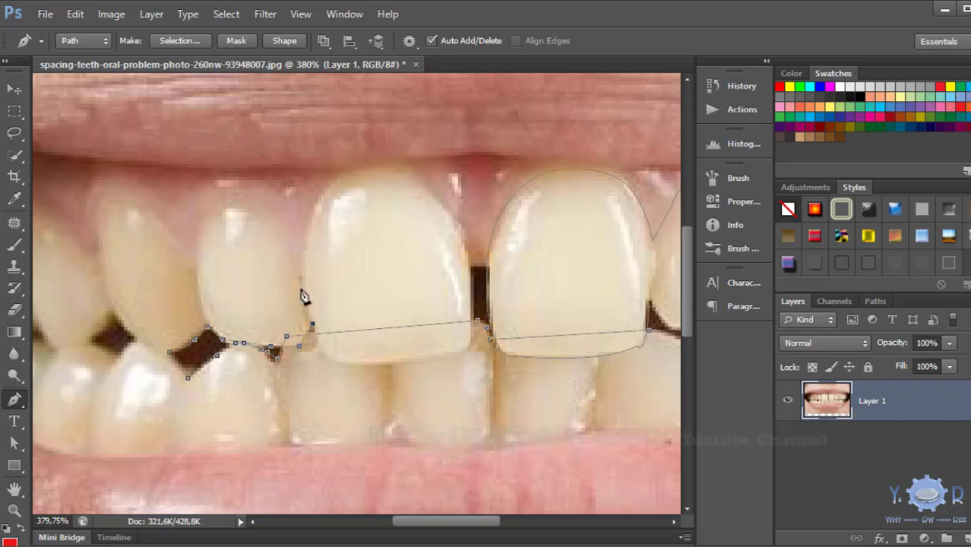
{"action": "left_click", "coordinate": [461, 355]}
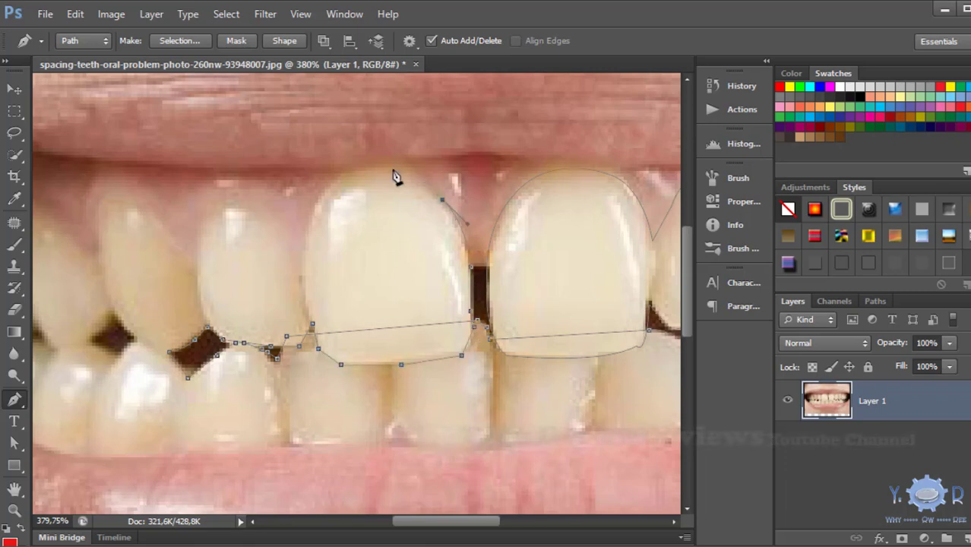
Curve the path over the tops of the left front tooth and its neighbouring left teeth.
{"action": "left_click_drag", "start_coordinate": [343, 182], "coordinate": [343, 184]}
{"action": "left_click", "coordinate": [314, 208]}
{"action": "left_click_drag", "start_coordinate": [299, 271], "coordinate": [301, 305]}
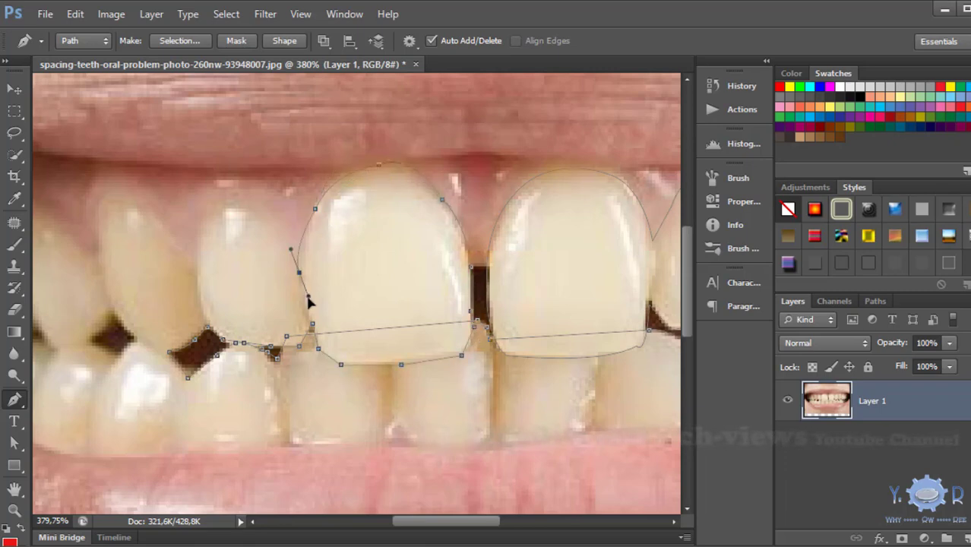
{"action": "left_click_drag", "start_coordinate": [241, 205], "coordinate": [221, 207]}
{"action": "left_click_drag", "start_coordinate": [195, 256], "coordinate": [193, 298]}
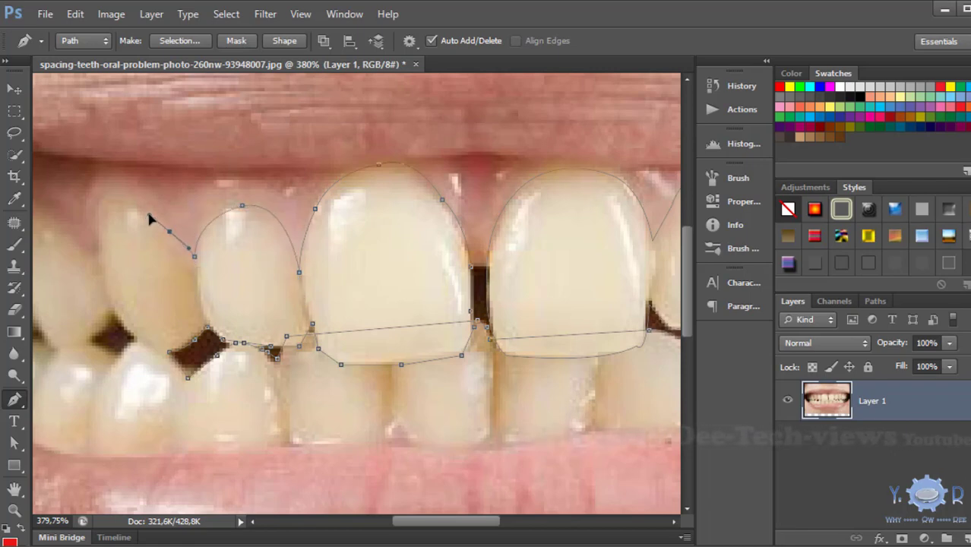
{"action": "left_click", "coordinate": [124, 199]}
{"action": "left_click", "coordinate": [95, 211]}
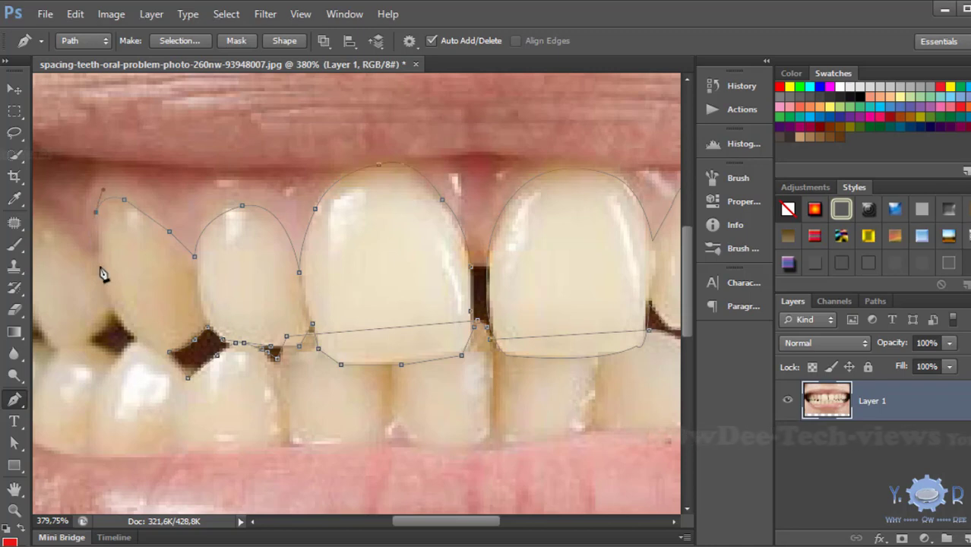
{"action": "left_click_drag", "start_coordinate": [100, 267], "coordinate": [103, 281]}
{"action": "left_click_drag", "start_coordinate": [431, 524], "coordinate": [377, 524]}
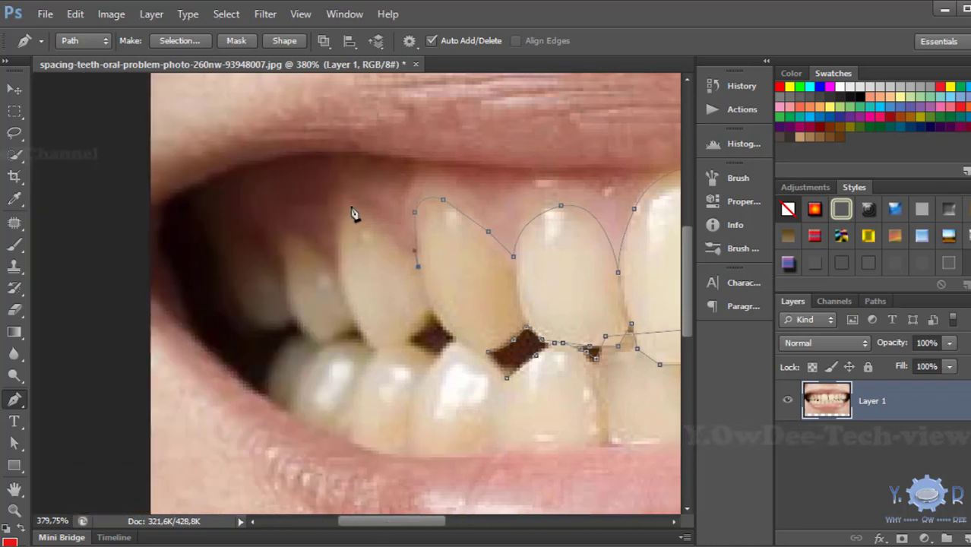
Wrap the path around the far-left upper teeth and along the lower teeth's bottom edge.
{"action": "left_click_drag", "start_coordinate": [336, 205], "coordinate": [338, 231]}
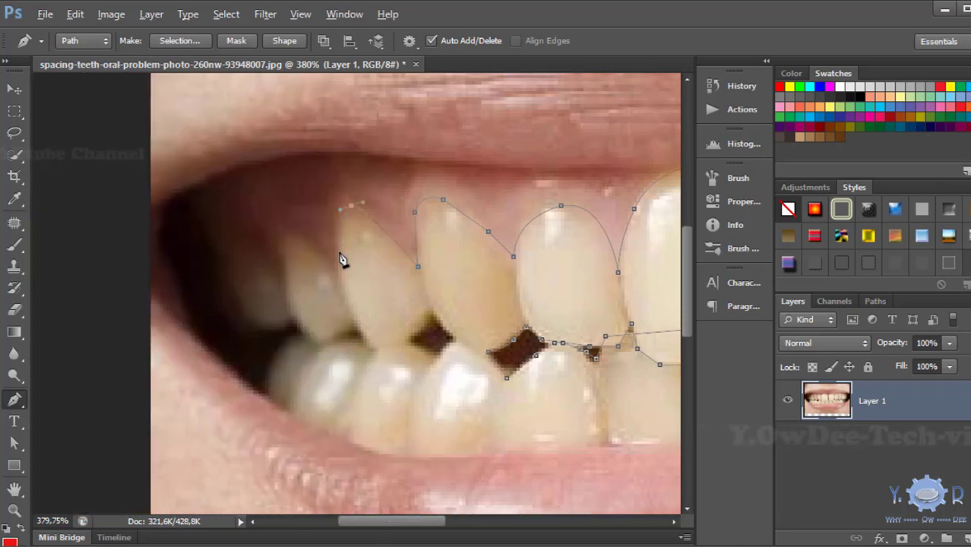
{"action": "left_click_drag", "start_coordinate": [281, 250], "coordinate": [294, 237]}
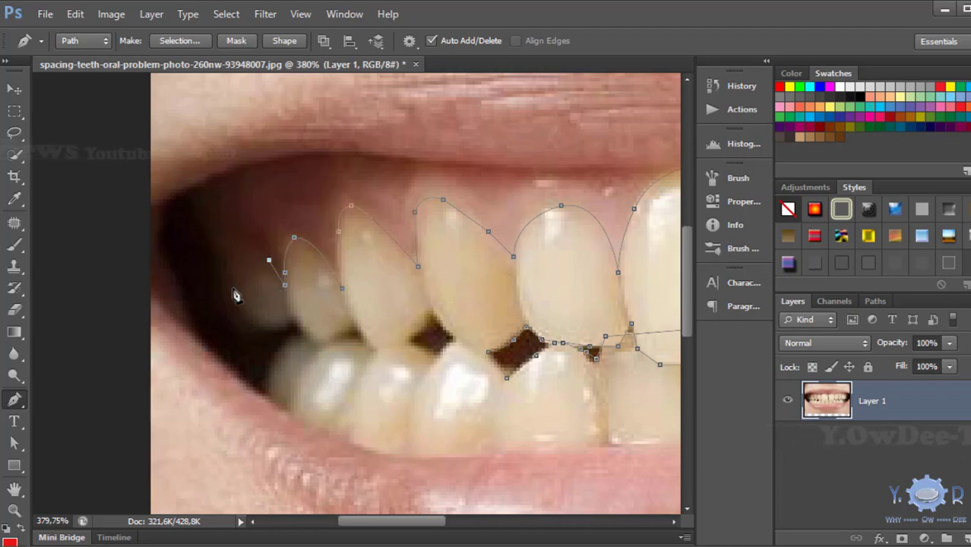
{"action": "mouse_move", "coordinate": [232, 294]}
{"action": "left_mouse_down"}
{"action": "mouse_move", "coordinate": [233, 328]}
{"action": "mouse_move", "coordinate": [303, 335]}
{"action": "left_mouse_up"}
{"action": "mouse_move", "coordinate": [271, 386]}
{"action": "left_mouse_down"}
{"action": "mouse_move", "coordinate": [282, 407]}
{"action": "mouse_move", "coordinate": [362, 450]}
{"action": "left_mouse_up"}
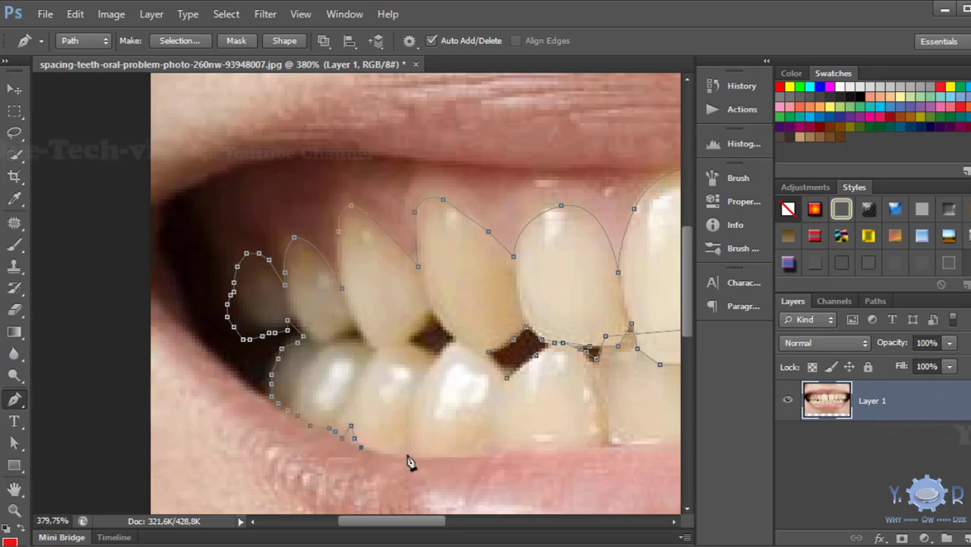
{"action": "left_click_drag", "start_coordinate": [537, 454], "coordinate": [576, 451]}
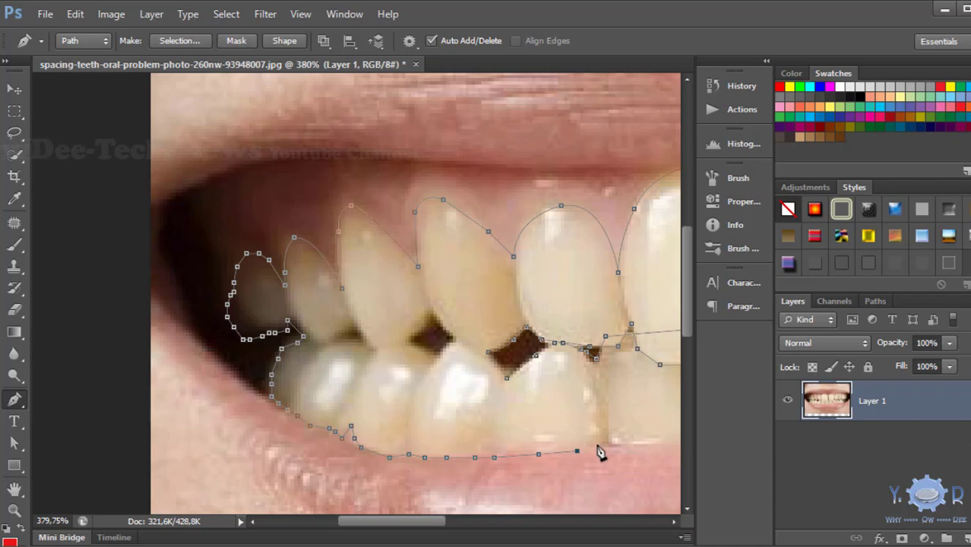
{"action": "left_click", "coordinate": [483, 520]}
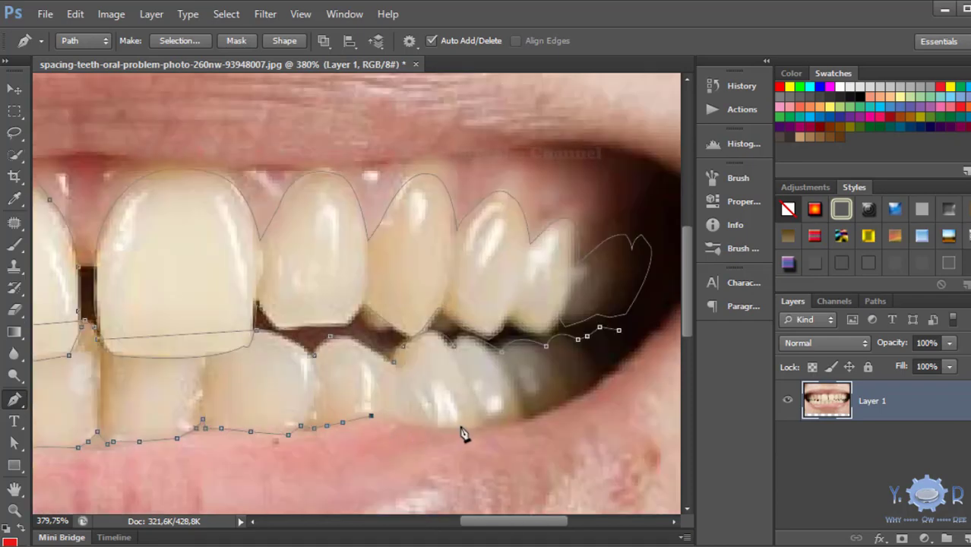
Add five anchors along the lower teeth's bottom edge and close the second path.
{"action": "left_click", "coordinate": [395, 422]}
{"action": "left_click", "coordinate": [441, 431]}
{"action": "left_click", "coordinate": [459, 425]}
{"action": "left_click", "coordinate": [475, 422]}
{"action": "left_click", "coordinate": [485, 415]}
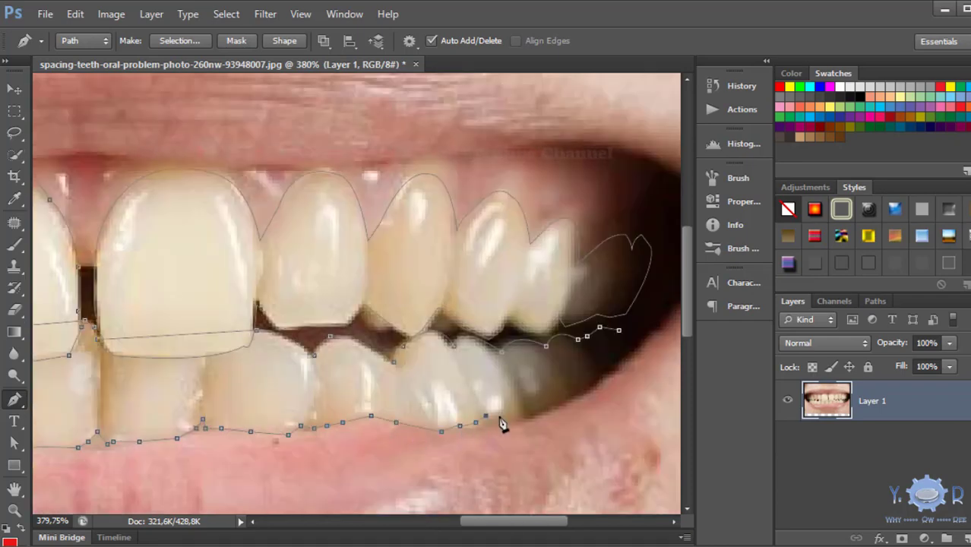
{"action": "left_click", "coordinate": [584, 344]}
Pan across the image and choose Make Selection from the path's context menu.
{"action": "scroll", "coordinate": [458, 523], "scroll_direction": "left", "scroll_amount": 2}
{"action": "scroll", "coordinate": [455, 520], "scroll_direction": "left", "scroll_amount": 2}
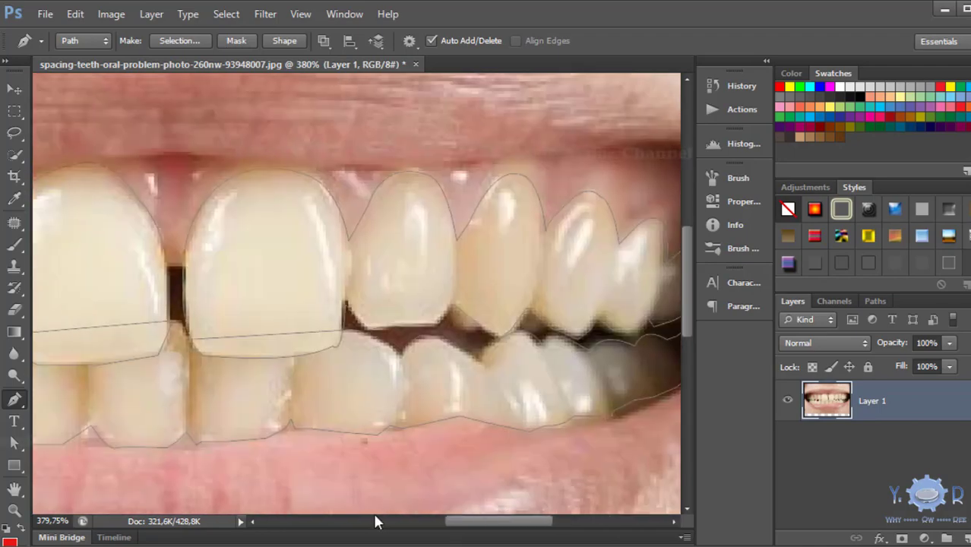
{"action": "scroll", "coordinate": [454, 518], "scroll_direction": "left", "scroll_amount": 2}
{"action": "scroll", "coordinate": [471, 516], "scroll_direction": "left", "scroll_amount": 2}
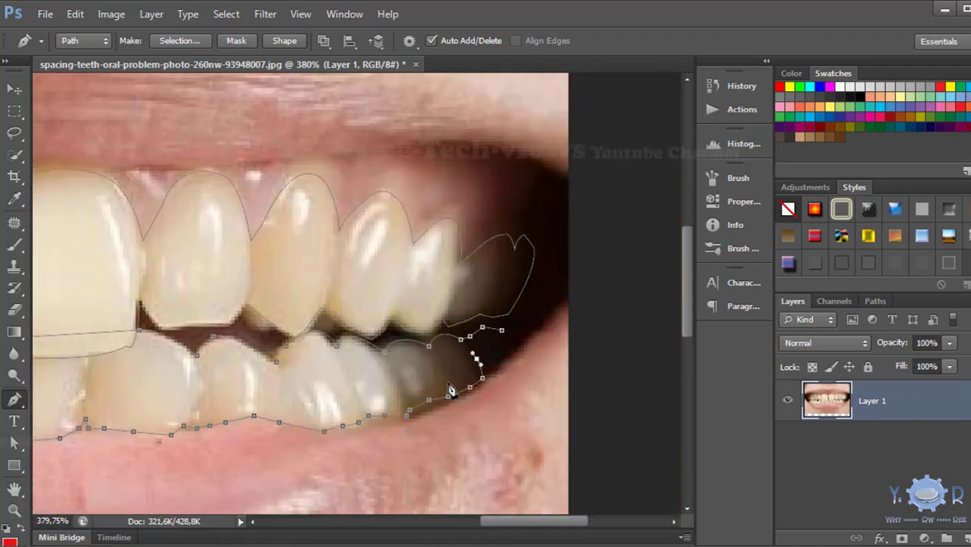
{"action": "left_click_drag", "start_coordinate": [470, 525], "coordinate": [366, 529]}
{"action": "left_click", "coordinate": [576, 522]}
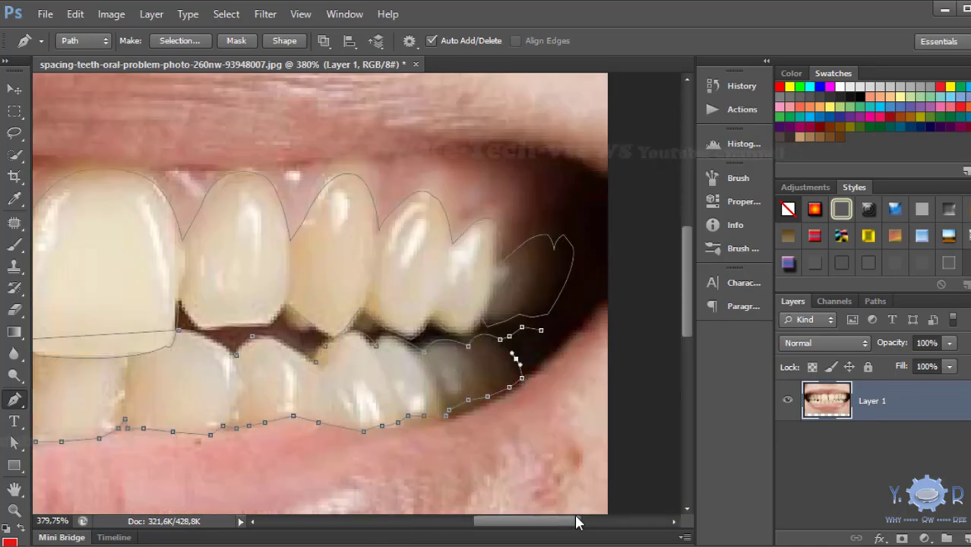
{"action": "left_click_drag", "start_coordinate": [527, 521], "coordinate": [416, 521]}
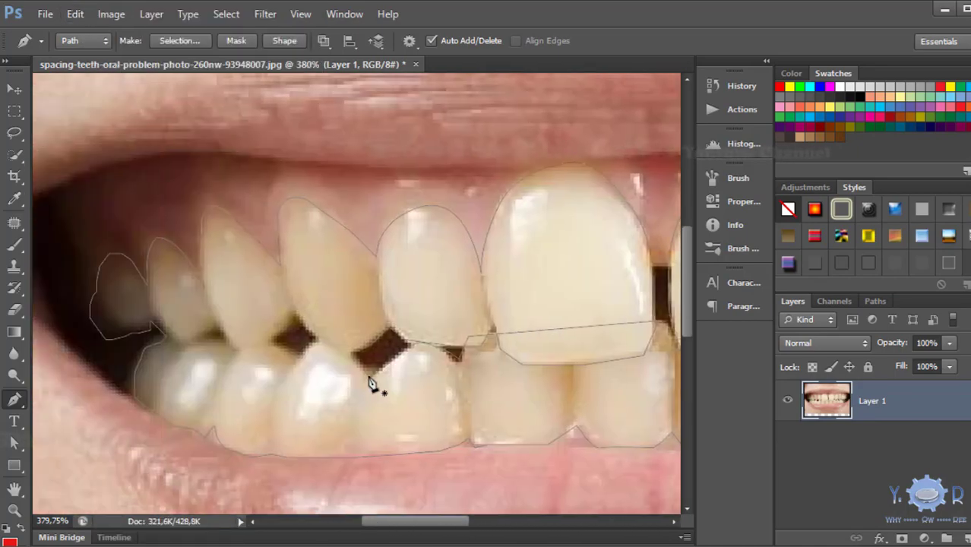
{"action": "scroll", "coordinate": [386, 379], "scroll_direction": "down", "scroll_amount": 3}
{"action": "scroll", "coordinate": [228, 274], "scroll_direction": "right", "scroll_amount": 3}
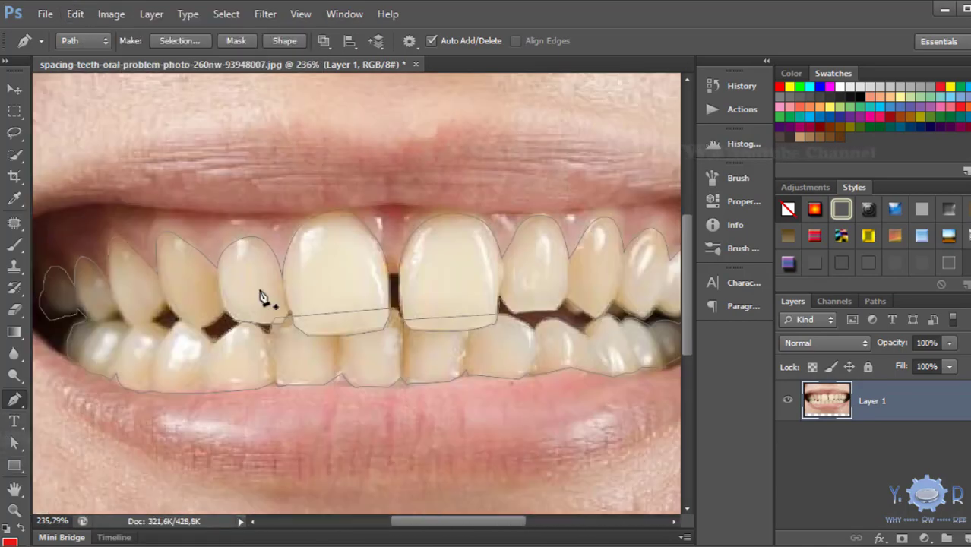
{"action": "right_click", "coordinate": [258, 299]}
{"action": "left_click", "coordinate": [328, 347]}
Confirm the path selection and switch to the Polygonal Lasso in Subtract from Selection mode.
{"action": "left_click", "coordinate": [647, 180]}
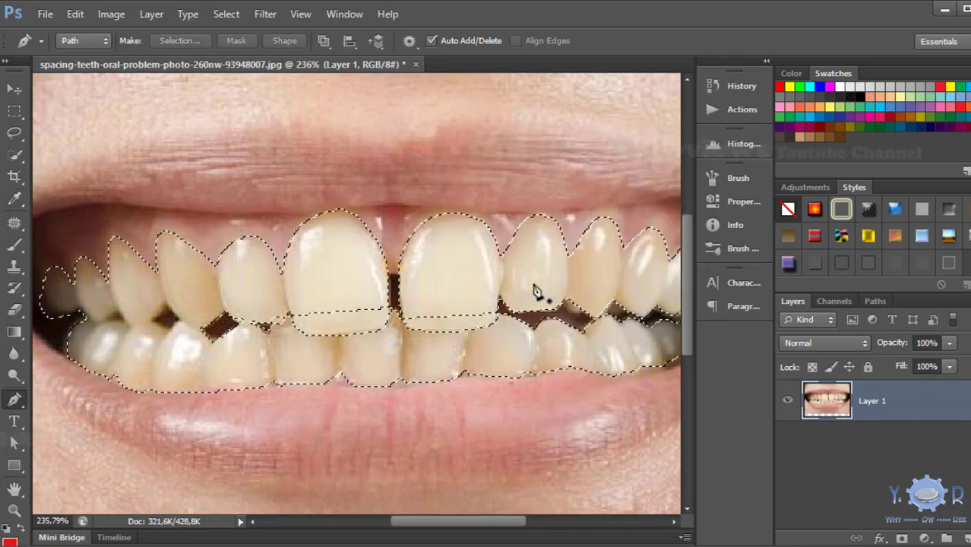
{"action": "scroll", "coordinate": [298, 318], "scroll_direction": "up", "scroll_amount": 3}
{"action": "left_click", "coordinate": [13, 133]}
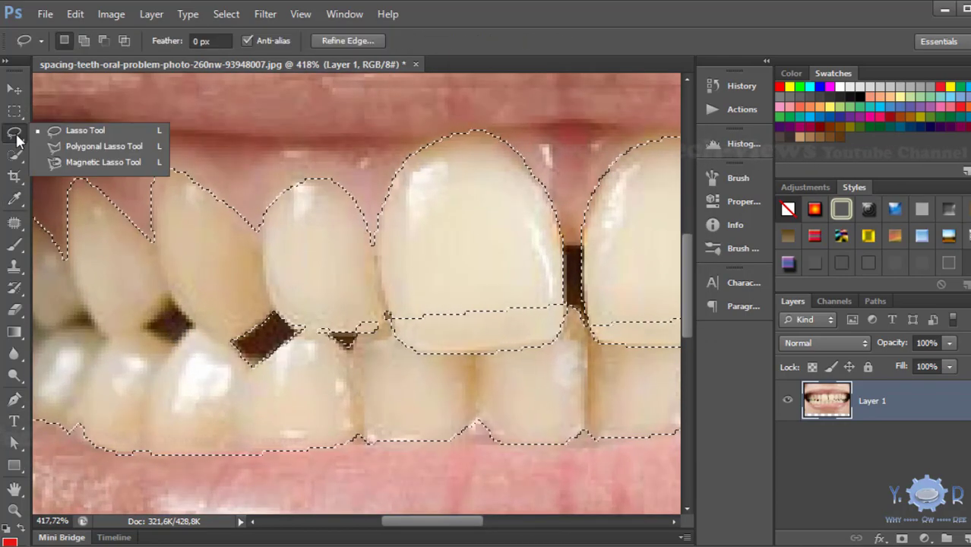
{"action": "left_click", "coordinate": [68, 150]}
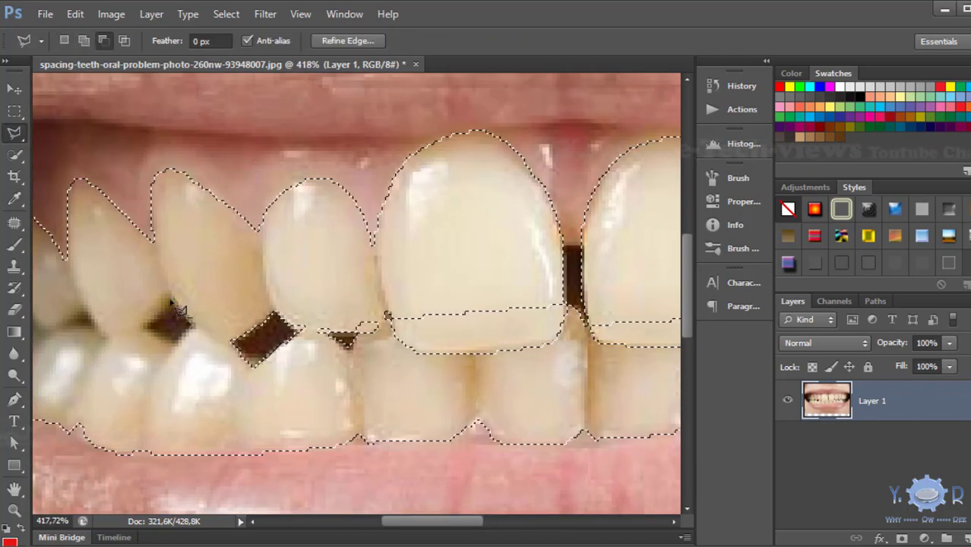
Cut the dark gap between the left teeth out of the selection.
{"action": "left_click", "coordinate": [173, 302], "text": "alt"}
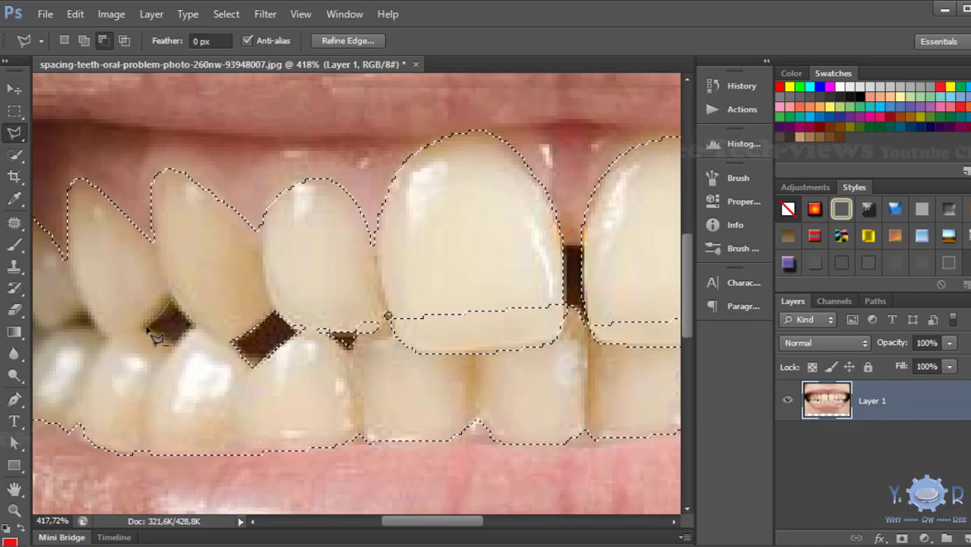
{"action": "left_click", "coordinate": [338, 521]}
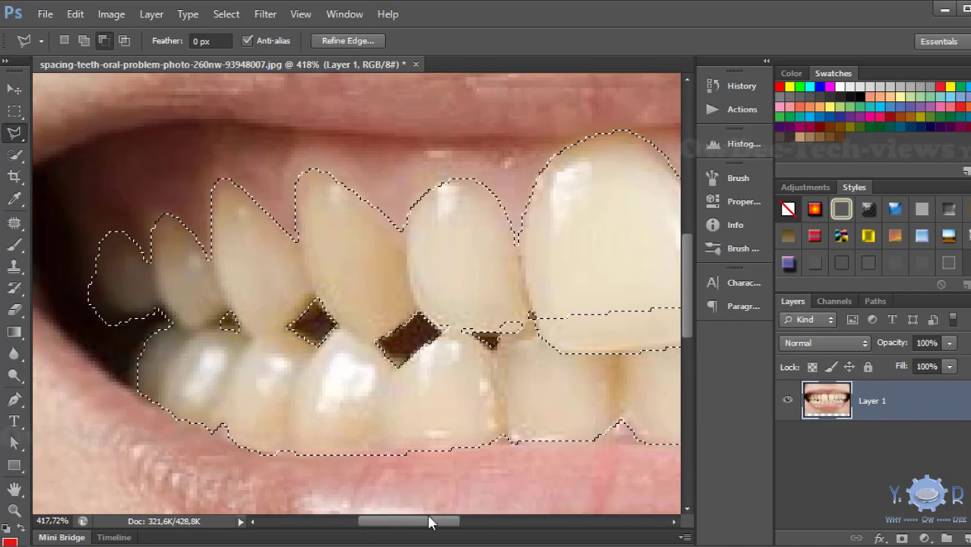
{"action": "left_click_drag", "start_coordinate": [429, 521], "coordinate": [497, 517]}
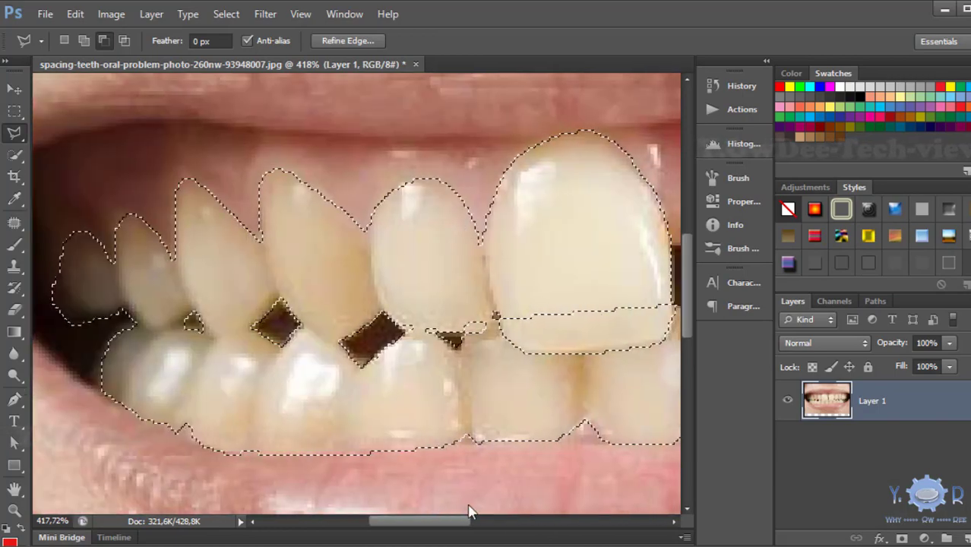
{"action": "scroll", "coordinate": [342, 304], "scroll_direction": "down", "scroll_amount": 2}
{"action": "left_click", "coordinate": [5, 60]}
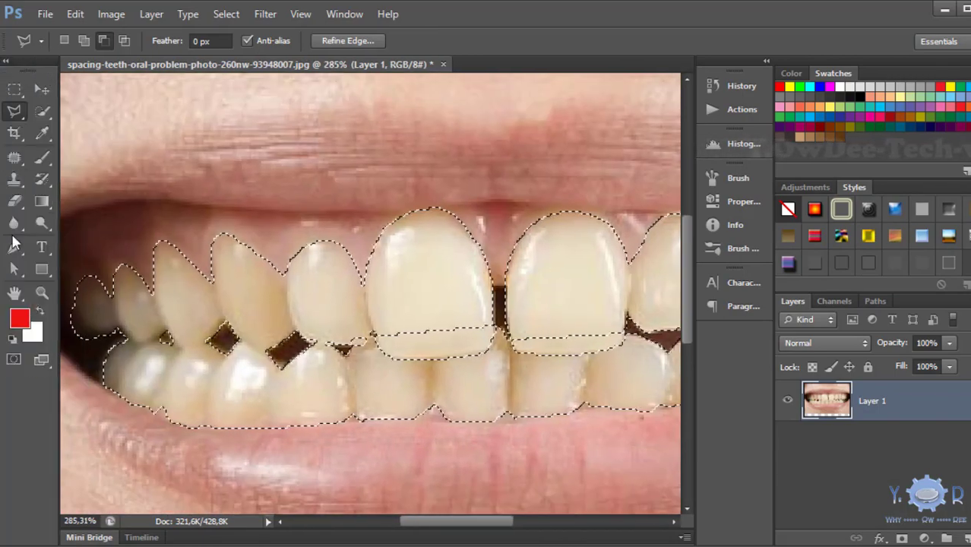
In Quick Mask, paint black over gaps and white to clear the red bar on front teeth.
{"action": "left_click", "coordinate": [16, 362]}
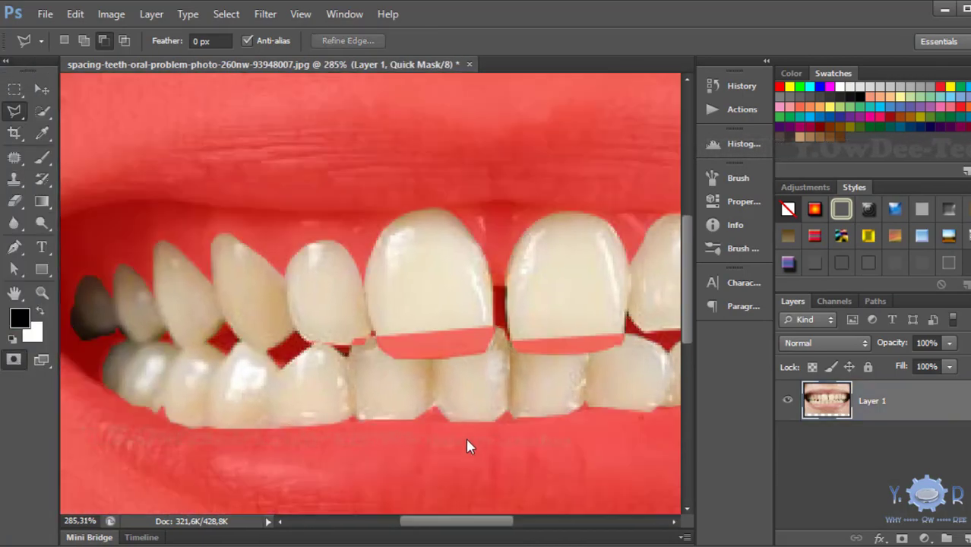
{"action": "scroll", "coordinate": [389, 353], "scroll_direction": "down", "scroll_amount": 1}
{"action": "key", "text": "b"}
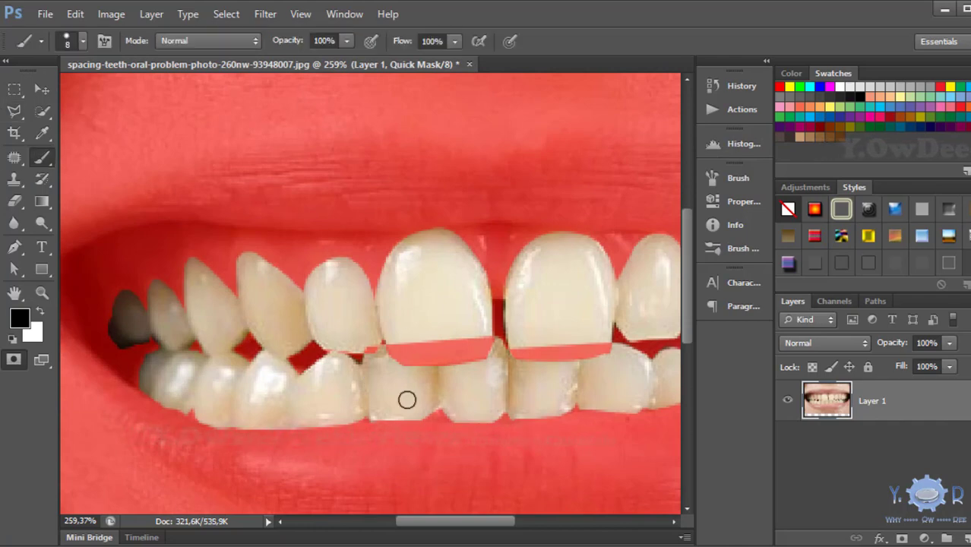
{"action": "left_click_drag", "start_coordinate": [441, 331], "coordinate": [440, 381]}
{"action": "left_click", "coordinate": [41, 313]}
{"action": "mouse_move", "coordinate": [541, 351]}
{"action": "left_mouse_down"}
{"action": "mouse_move", "coordinate": [460, 346]}
{"action": "mouse_move", "coordinate": [459, 386]}
{"action": "mouse_move", "coordinate": [388, 368]}
{"action": "mouse_move", "coordinate": [559, 356]}
{"action": "mouse_move", "coordinate": [589, 343]}
{"action": "left_mouse_up"}
{"action": "scroll", "coordinate": [636, 377], "scroll_direction": "down", "scroll_amount": 3}
{"action": "scroll", "coordinate": [600, 303], "scroll_direction": "up", "scroll_amount": 2}
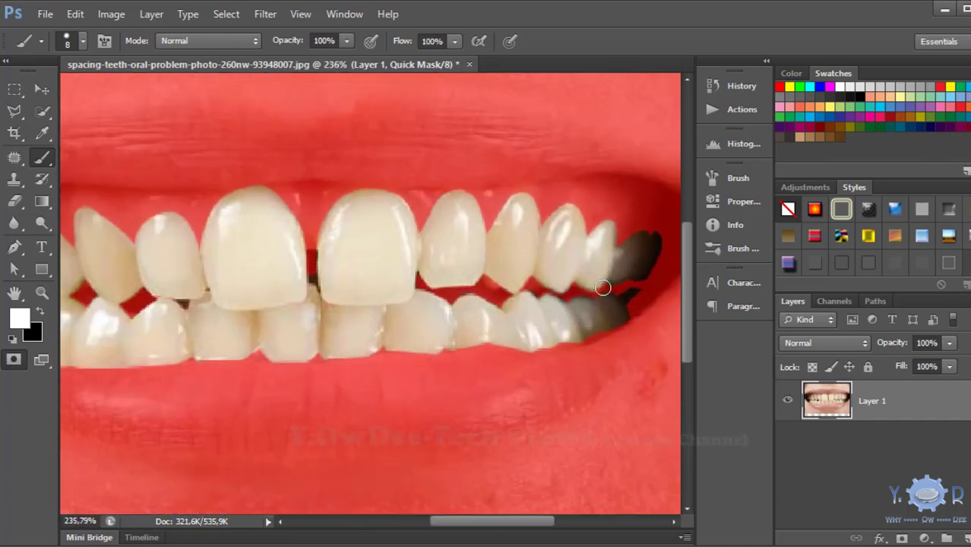
{"action": "scroll", "coordinate": [613, 284], "scroll_direction": "up", "scroll_amount": 1}
{"action": "scroll", "coordinate": [304, 244], "scroll_direction": "down", "scroll_amount": 2}
{"action": "scroll", "coordinate": [304, 244], "scroll_direction": "up", "scroll_amount": 1}
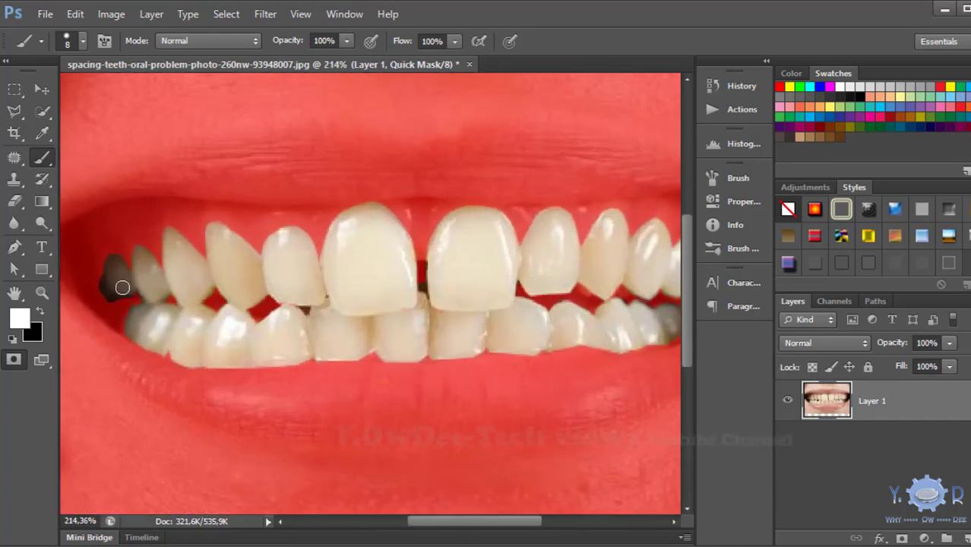
{"action": "scroll", "coordinate": [122, 284], "scroll_direction": "up", "scroll_amount": 3}
{"action": "scroll", "coordinate": [74, 299], "scroll_direction": "down", "scroll_amount": 1}
{"action": "key", "text": "x"}
{"action": "left_click_drag", "start_coordinate": [65, 288], "coordinate": [101, 327]}
Shrink the brush to 4 px and touch up stray mask dots on a tooth.
{"action": "left_click", "coordinate": [82, 41]}
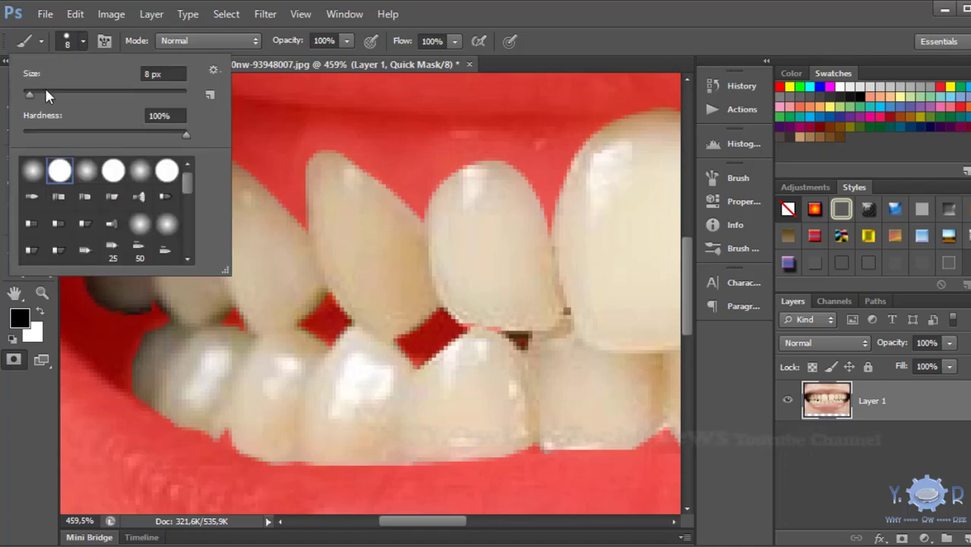
{"action": "left_click", "coordinate": [28, 92]}
{"action": "key", "text": "Return"}
{"action": "left_click", "coordinate": [269, 277]}
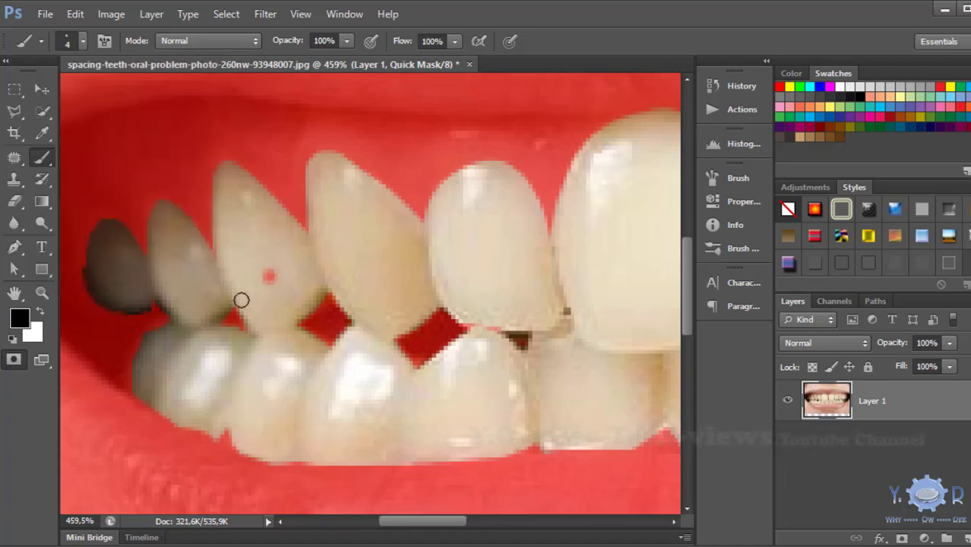
{"action": "key", "text": "ctrl+z"}
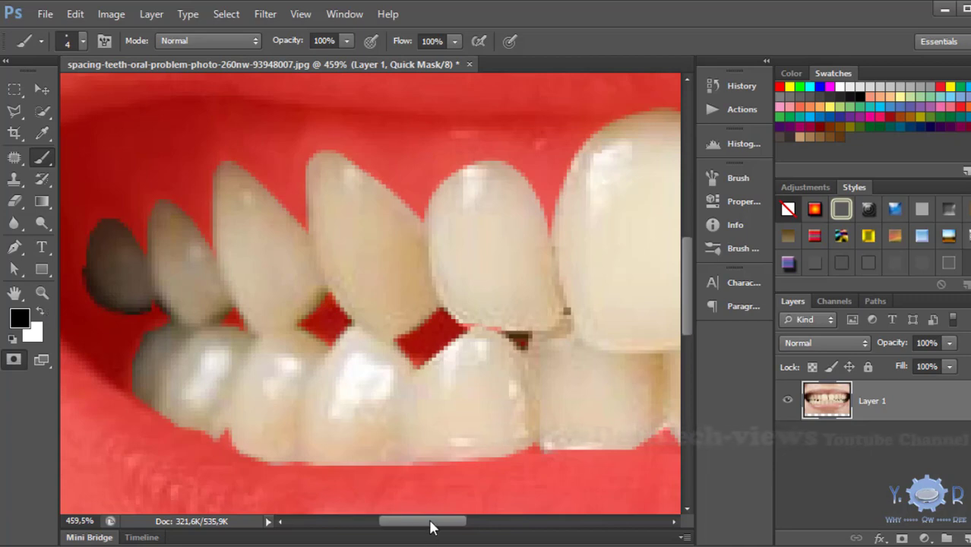
{"action": "left_click_drag", "start_coordinate": [430, 526], "coordinate": [461, 528]}
{"action": "left_click", "coordinate": [270, 325]}
{"action": "left_click", "coordinate": [39, 314]}
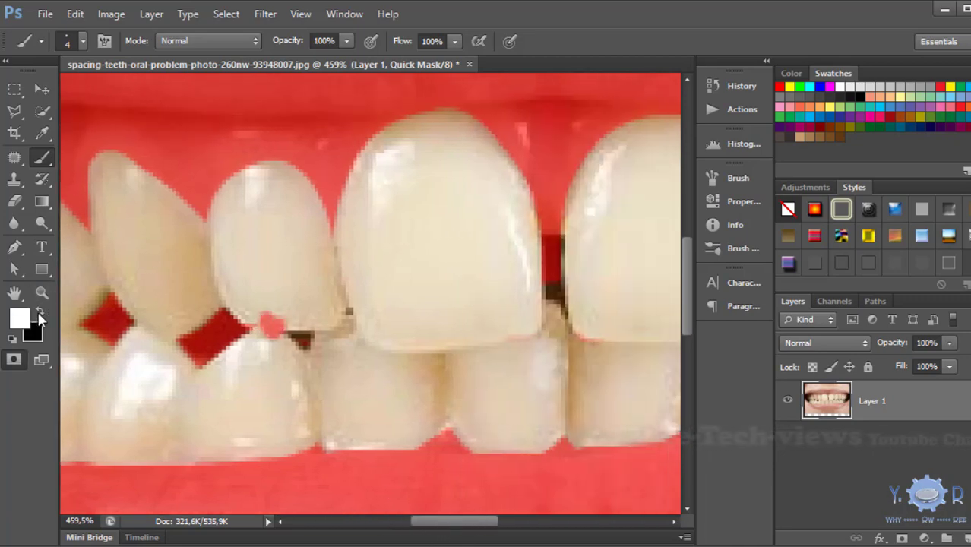
{"action": "left_click_drag", "start_coordinate": [273, 334], "coordinate": [260, 313]}
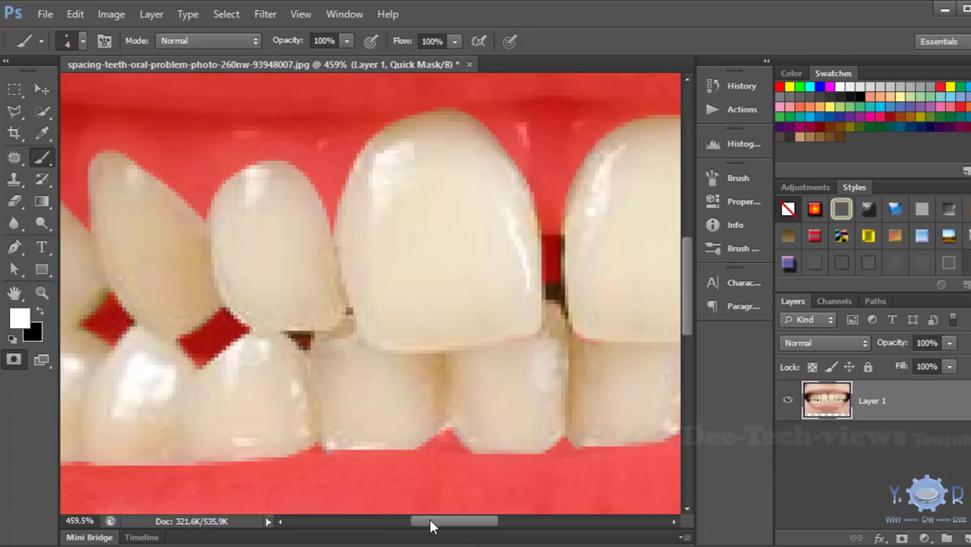
{"action": "left_click_drag", "start_coordinate": [430, 526], "coordinate": [476, 526]}
{"action": "left_click", "coordinate": [39, 312]}
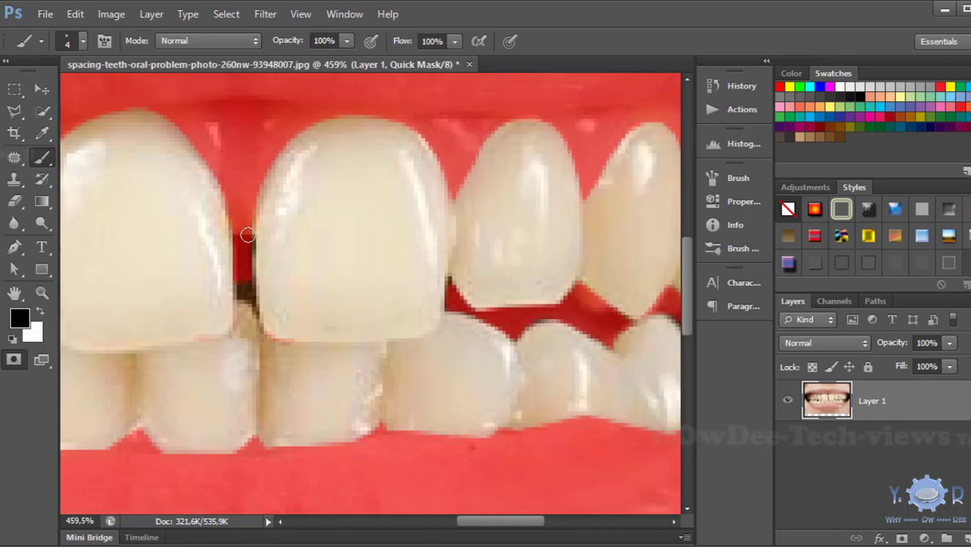
Mask along the dark back tooth, then zoom out.
{"action": "left_click_drag", "start_coordinate": [247, 236], "coordinate": [249, 289]}
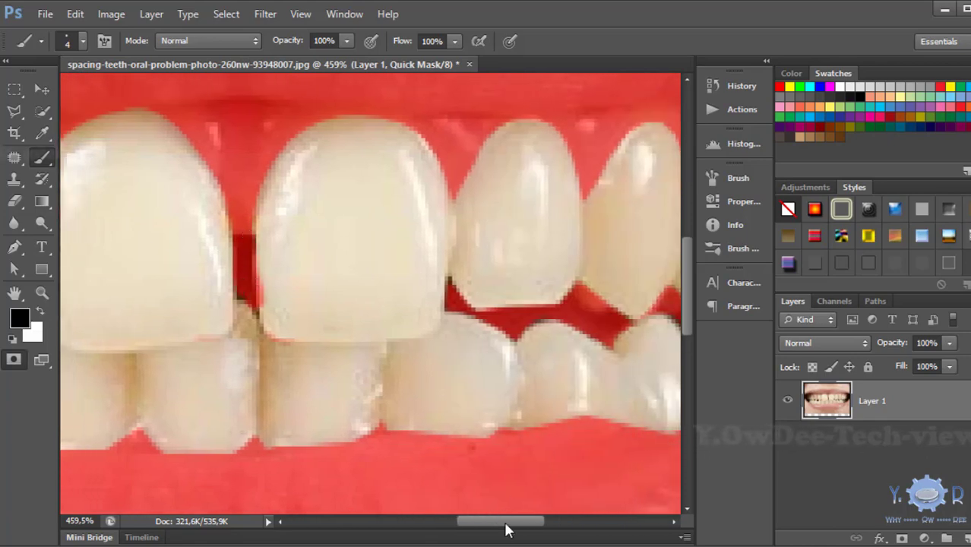
{"action": "left_click_drag", "start_coordinate": [507, 530], "coordinate": [557, 528]}
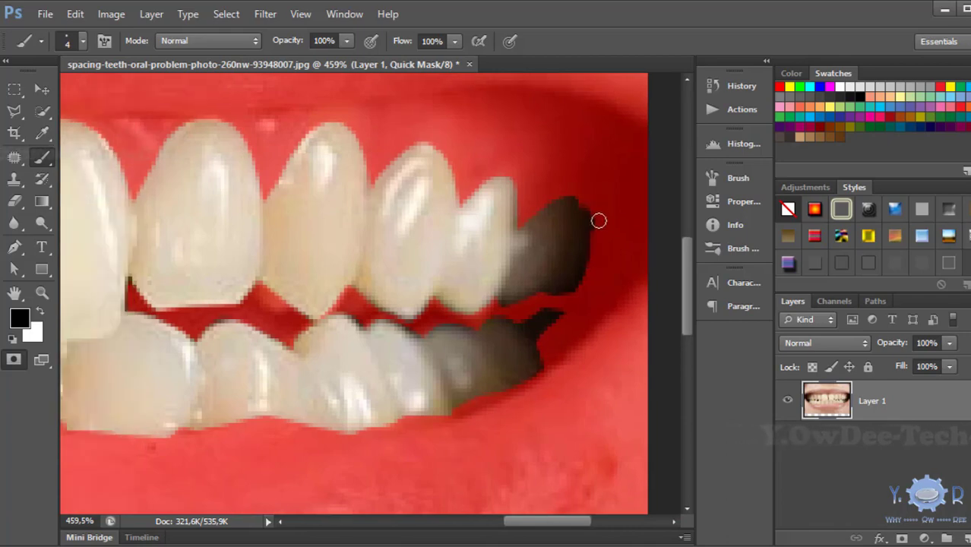
{"action": "left_click_drag", "start_coordinate": [598, 218], "coordinate": [566, 312]}
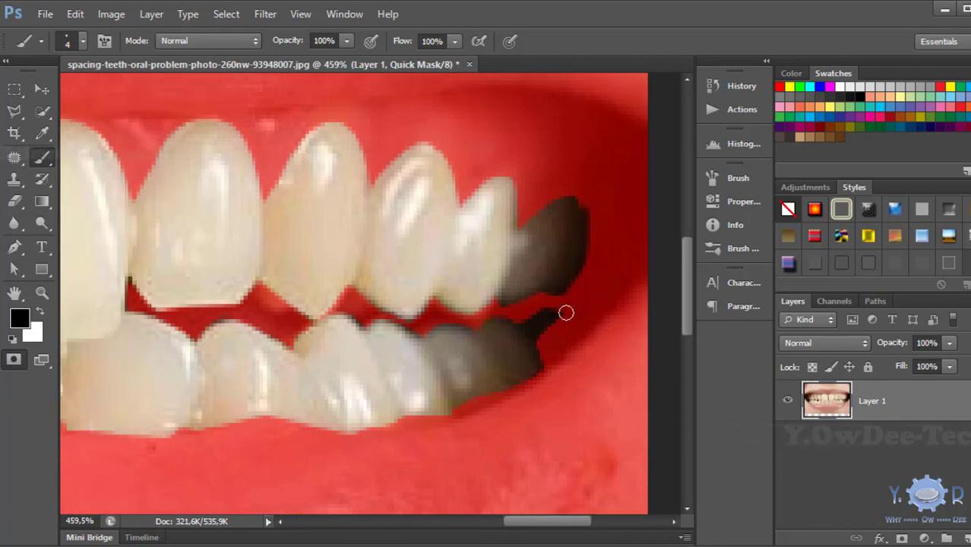
{"action": "scroll", "coordinate": [442, 243], "scroll_direction": "down", "scroll_amount": 1}
{"action": "scroll", "coordinate": [431, 242], "scroll_direction": "down", "scroll_amount": 2}
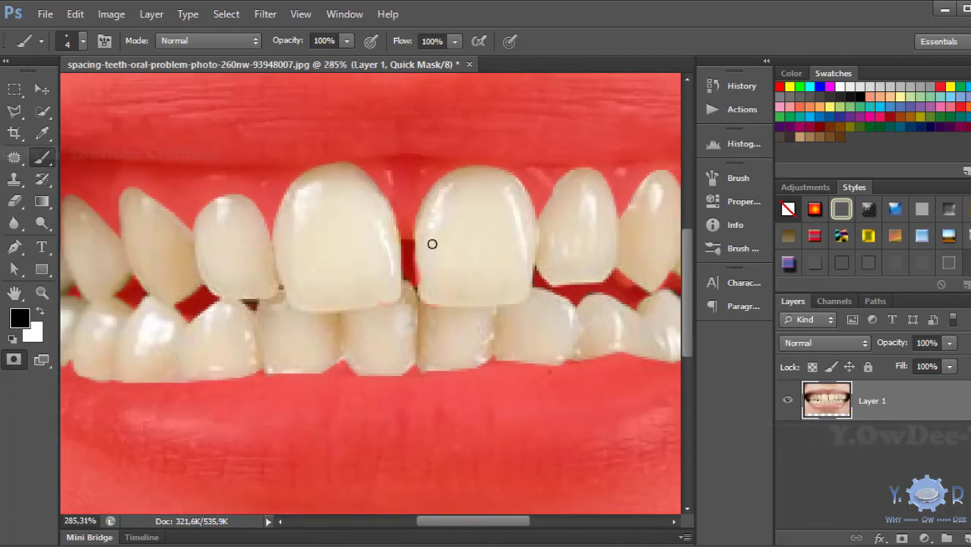
{"action": "scroll", "coordinate": [418, 228], "scroll_direction": "down", "scroll_amount": 2}
{"action": "scroll", "coordinate": [418, 230], "scroll_direction": "down", "scroll_amount": 1}
Exit Quick Mask and copy the selected teeth onto Layer 2 via Layer > New > Layer via Copy.
{"action": "left_click", "coordinate": [14, 359]}
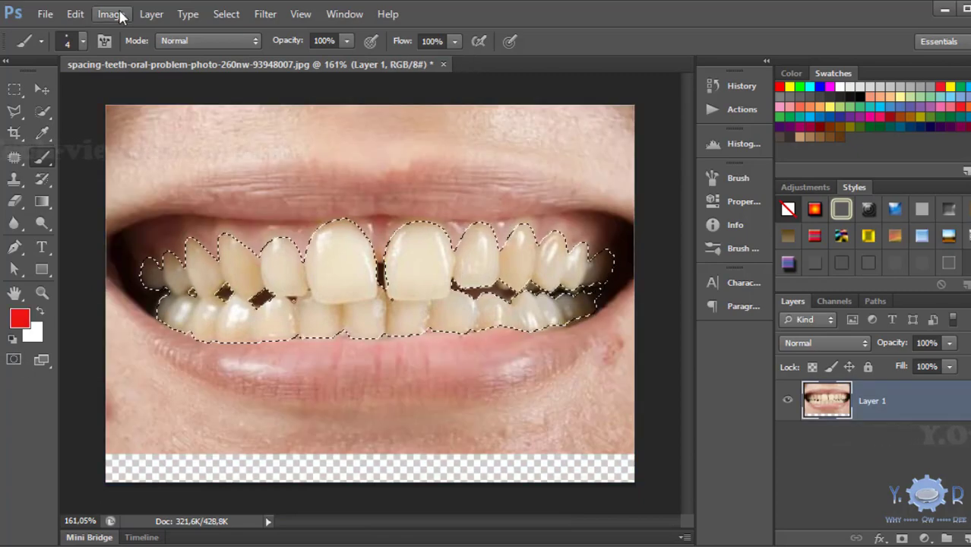
{"action": "left_click", "coordinate": [152, 14]}
{"action": "mouse_move", "coordinate": [160, 32]}
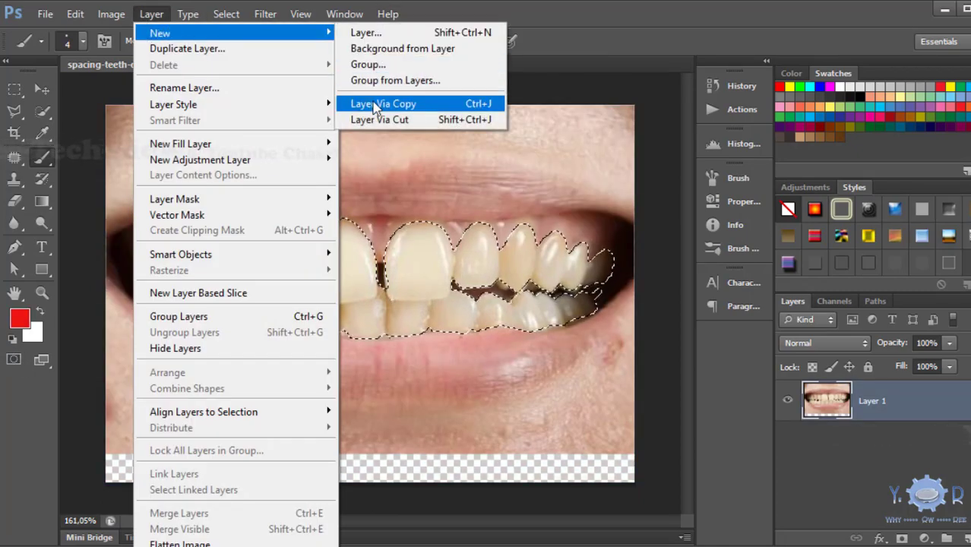
{"action": "left_click", "coordinate": [387, 102]}
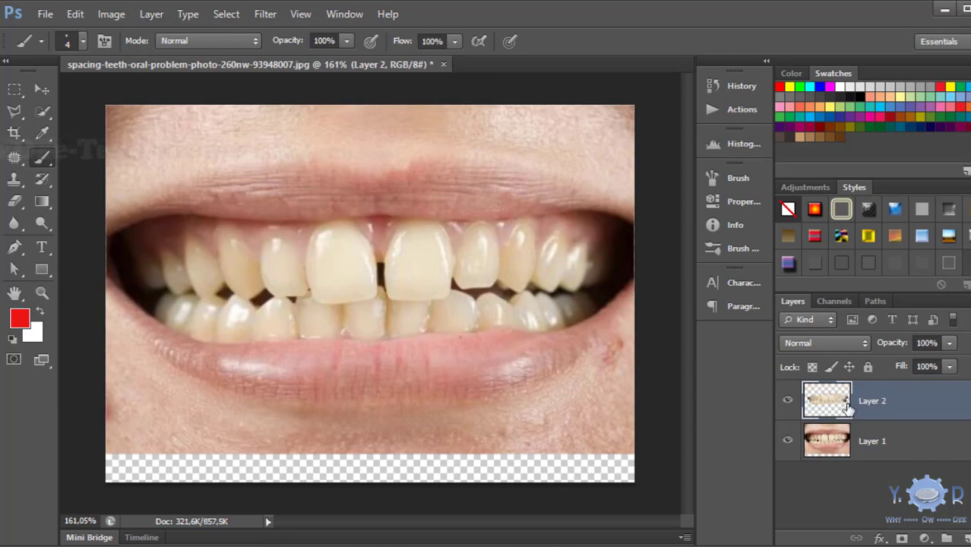
Add a Hue/Saturation adjustment layer clipped to Layer 2.
{"action": "left_click", "coordinate": [925, 538]}
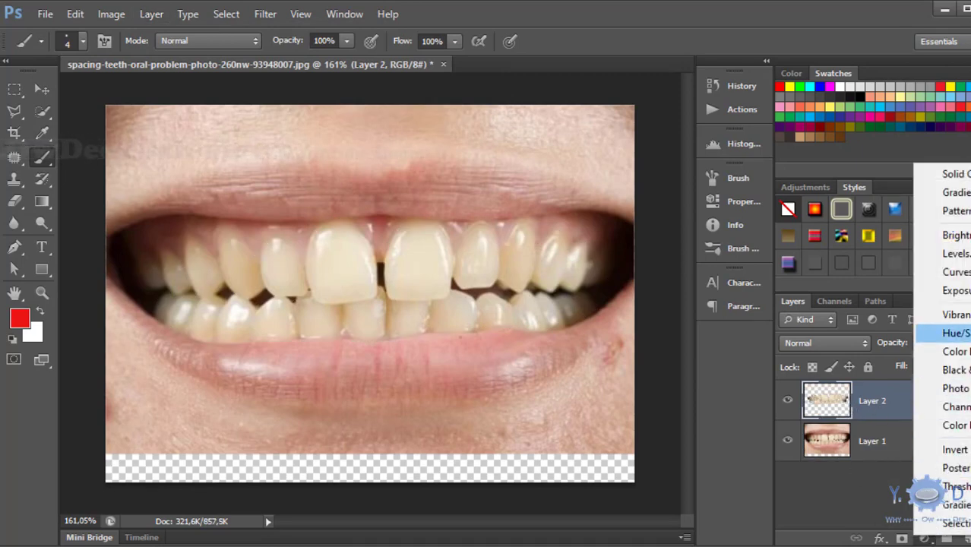
{"action": "left_click", "coordinate": [938, 332]}
{"action": "left_click", "coordinate": [566, 439]}
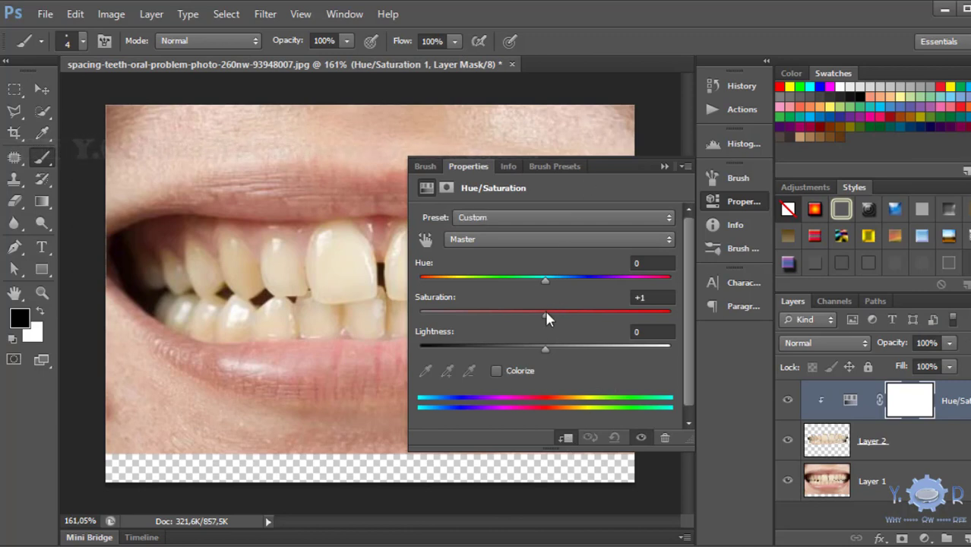
Set the Yellows range to Saturation -100, Lightness +100 and Hue -5.
{"action": "left_click", "coordinate": [547, 239]}
{"action": "left_click", "coordinate": [519, 283]}
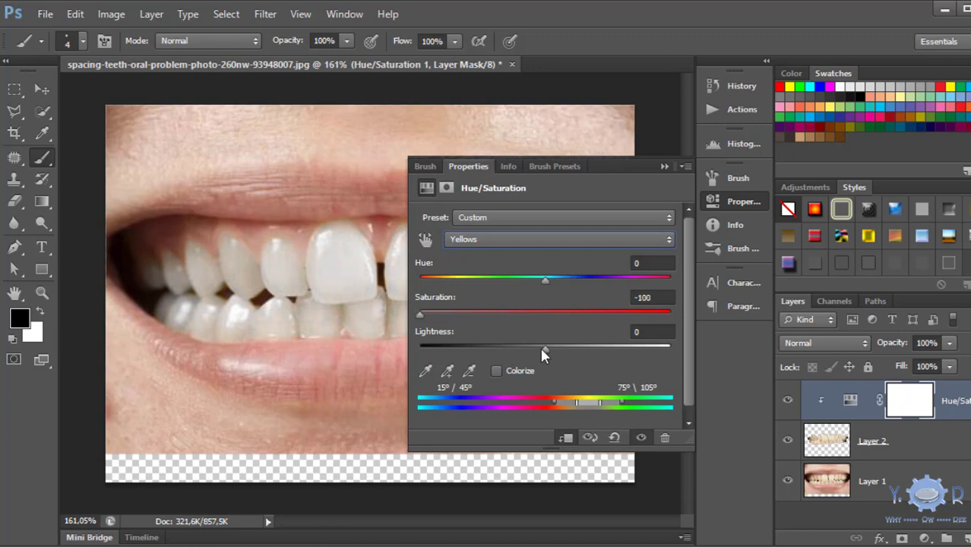
{"action": "left_click_drag", "start_coordinate": [542, 350], "coordinate": [598, 346]}
{"action": "mouse_move", "coordinate": [628, 354]}
{"action": "left_mouse_down"}
{"action": "mouse_move", "coordinate": [673, 354]}
{"action": "mouse_move", "coordinate": [486, 348]}
{"action": "mouse_move", "coordinate": [676, 365]}
{"action": "left_mouse_up"}
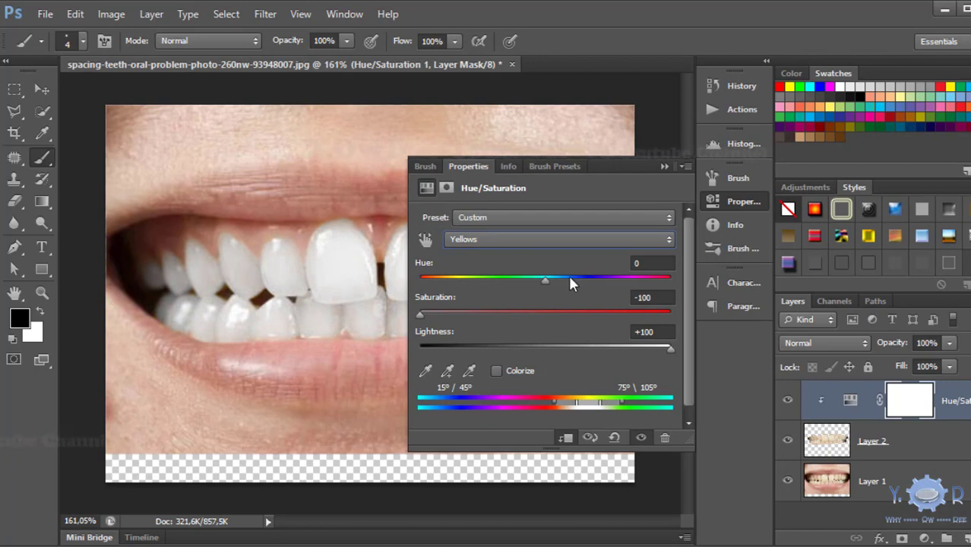
{"action": "left_click_drag", "start_coordinate": [545, 280], "coordinate": [538, 281]}
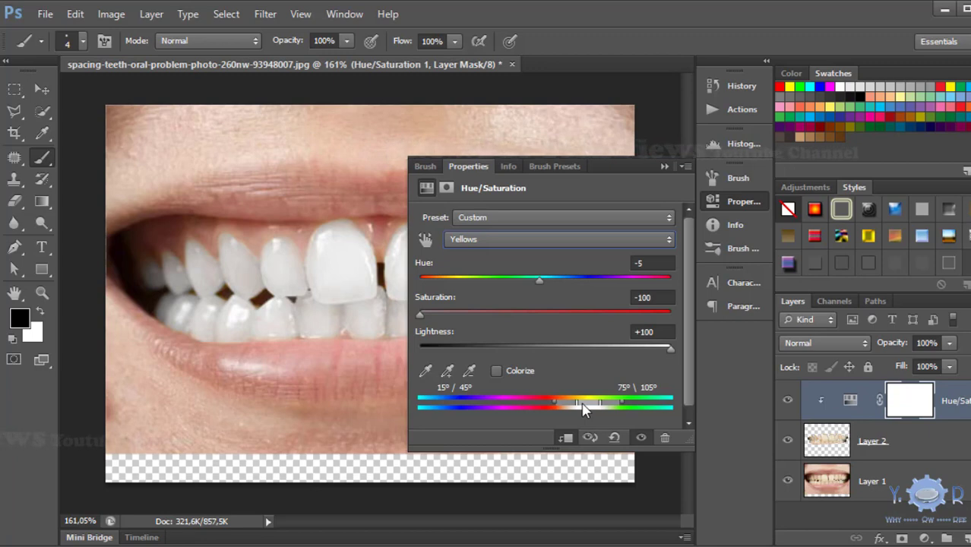
{"action": "left_click", "coordinate": [666, 166]}
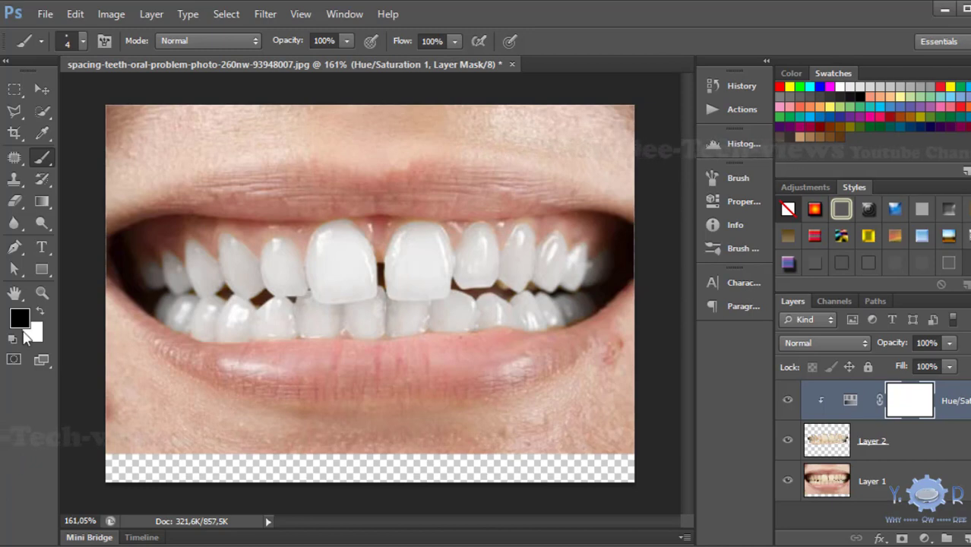
Set the Blur tool brush size to 25, then switch to the Spot Healing Brush.
{"action": "left_click", "coordinate": [25, 232]}
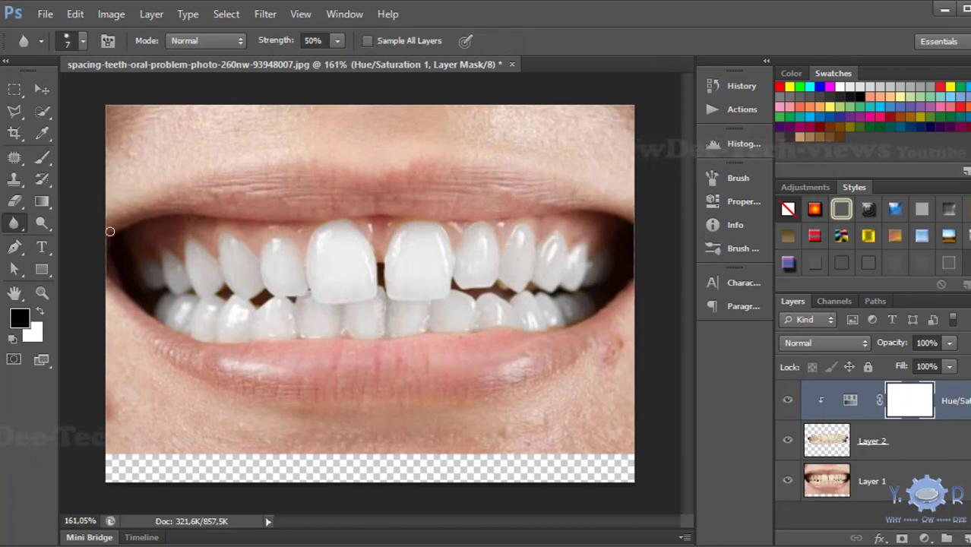
{"action": "left_click", "coordinate": [82, 41]}
{"action": "left_click", "coordinate": [126, 443]}
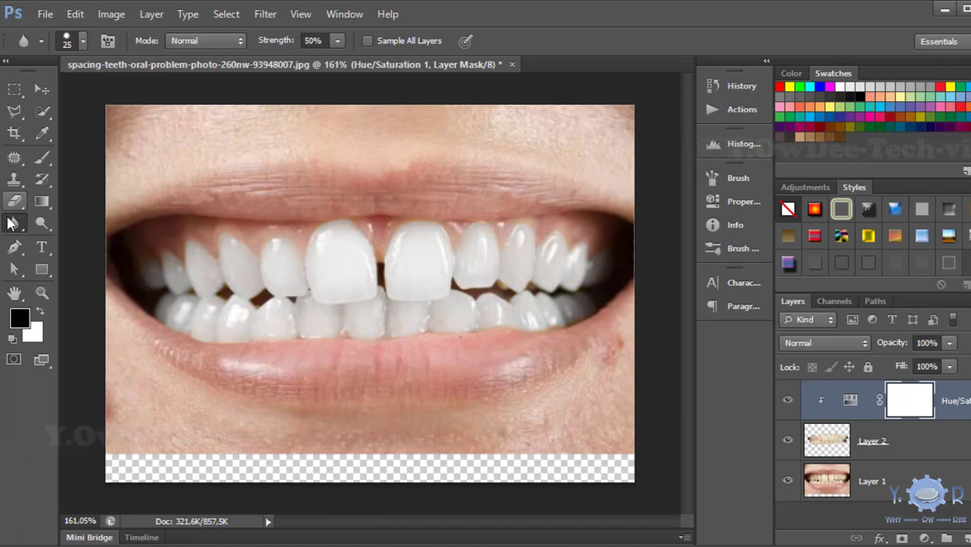
{"action": "right_click", "coordinate": [14, 222]}
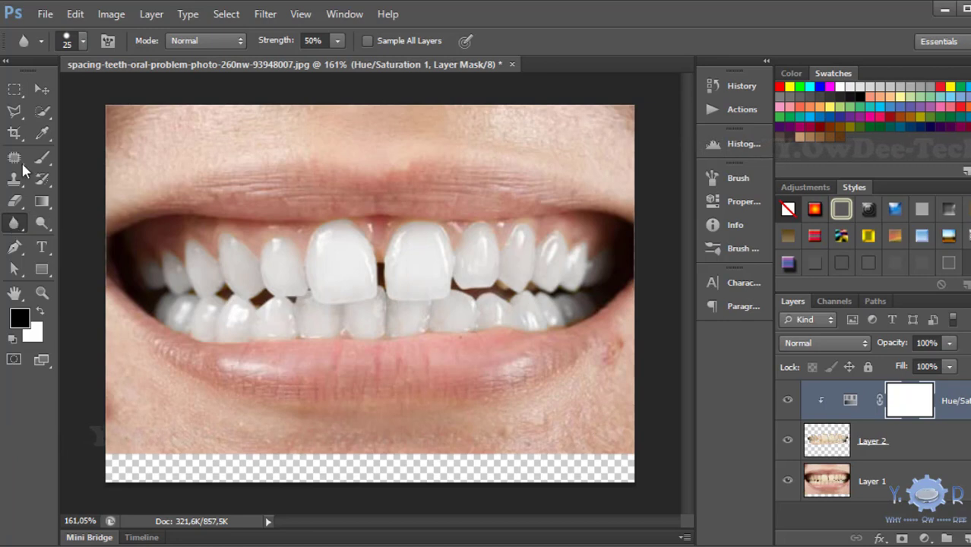
{"action": "left_click_drag", "start_coordinate": [21, 160], "coordinate": [97, 154]}
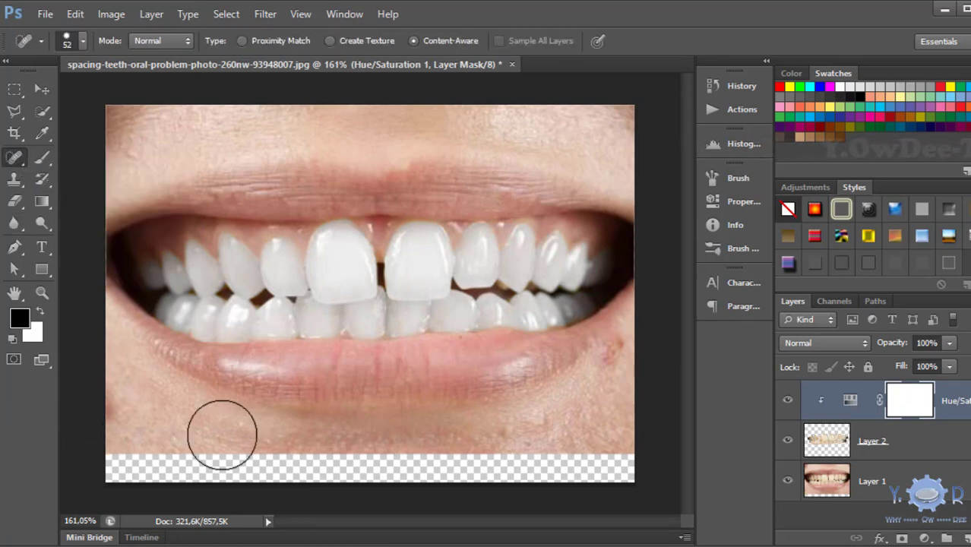
Dismiss the Spot Healing notice and select Layer 1 for retouching the chin's skin.
{"action": "left_click", "coordinate": [128, 408], "text": "alt"}
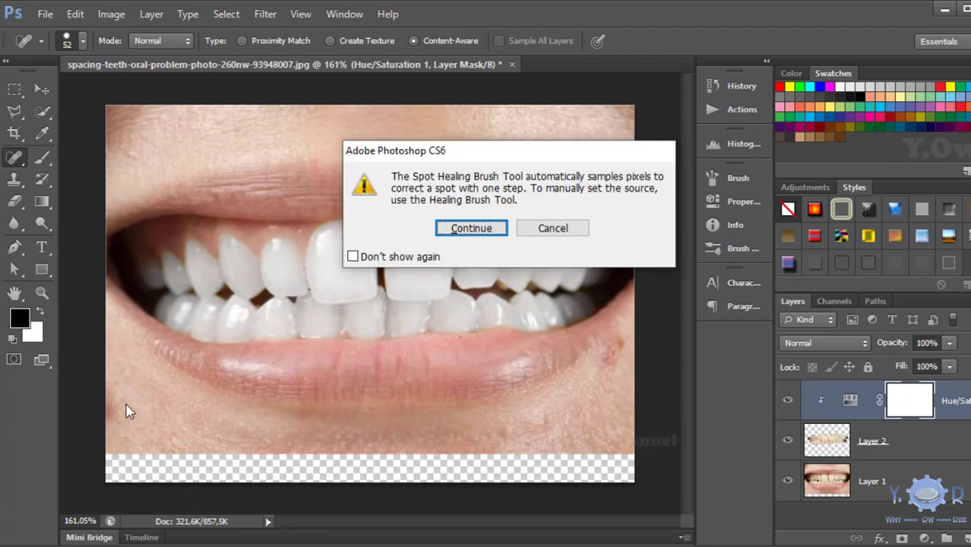
{"action": "left_click", "coordinate": [464, 226]}
{"action": "left_click", "coordinate": [890, 473]}
{"action": "left_click", "coordinate": [14, 223]}
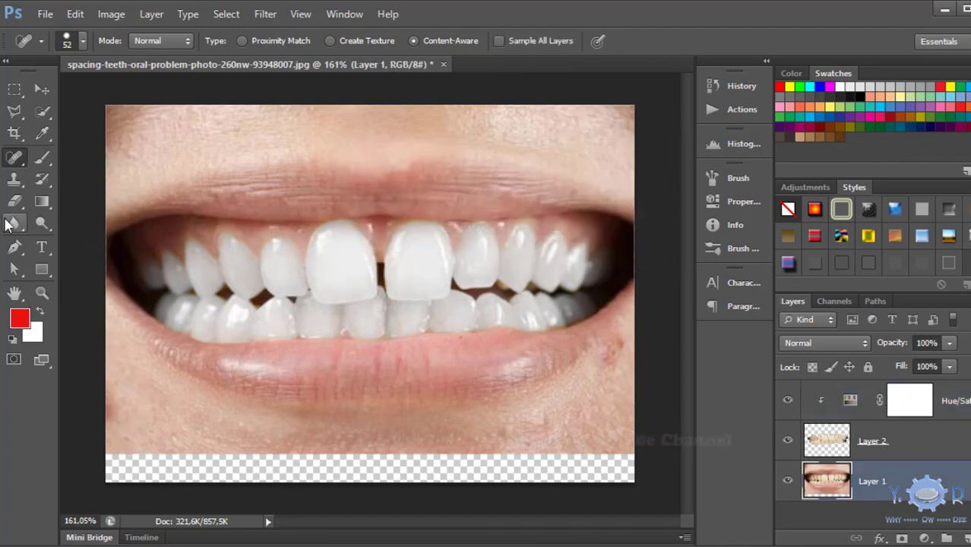